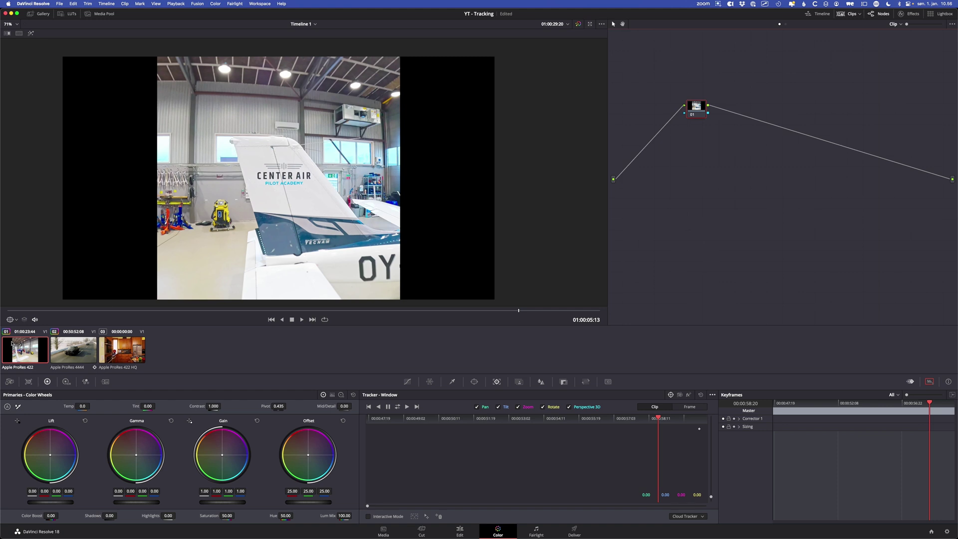
- Enlarge the viewer image and review the airplane hangar clip by playing and scrubbing between its start and end
scroll(309, 259, up, 2)
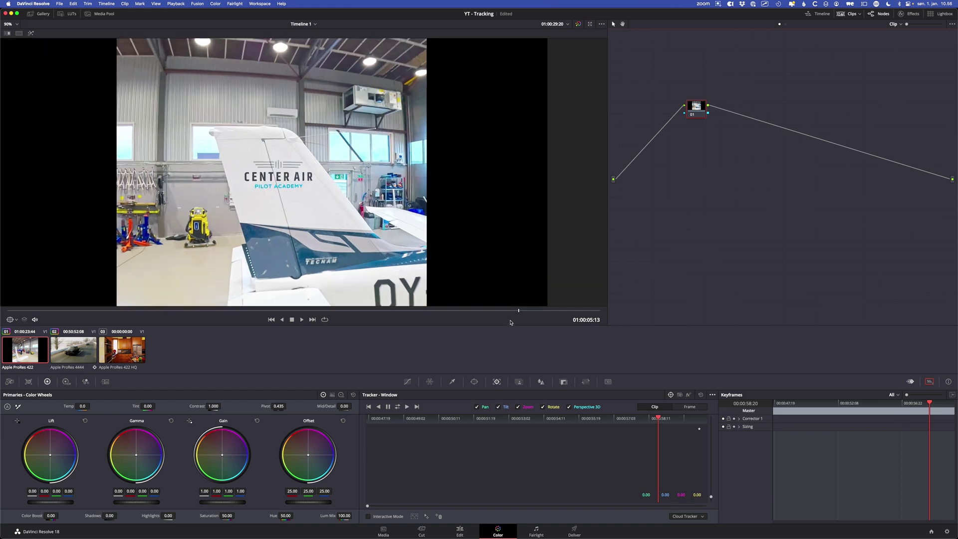
drag(518, 311, 1, 310)
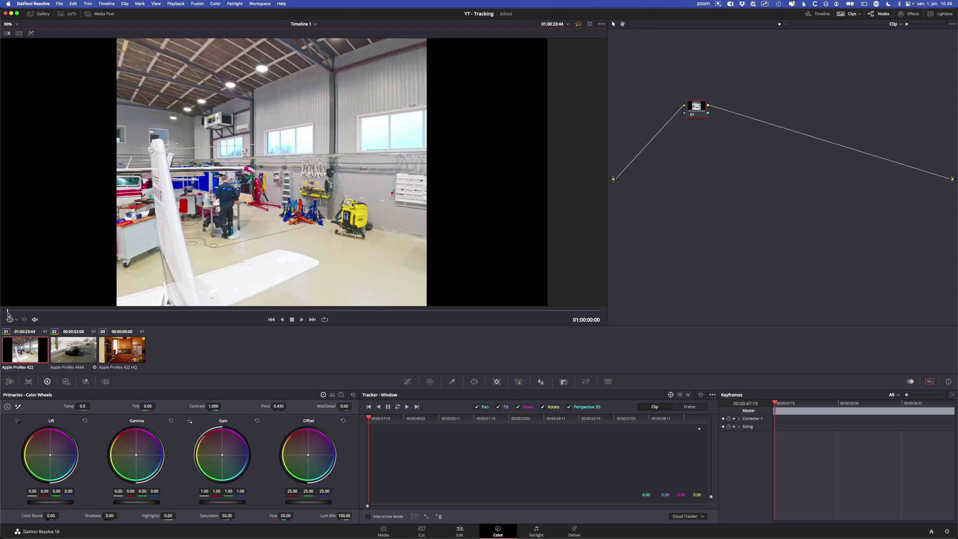
drag(14, 316, 300, 318)
click(301, 319)
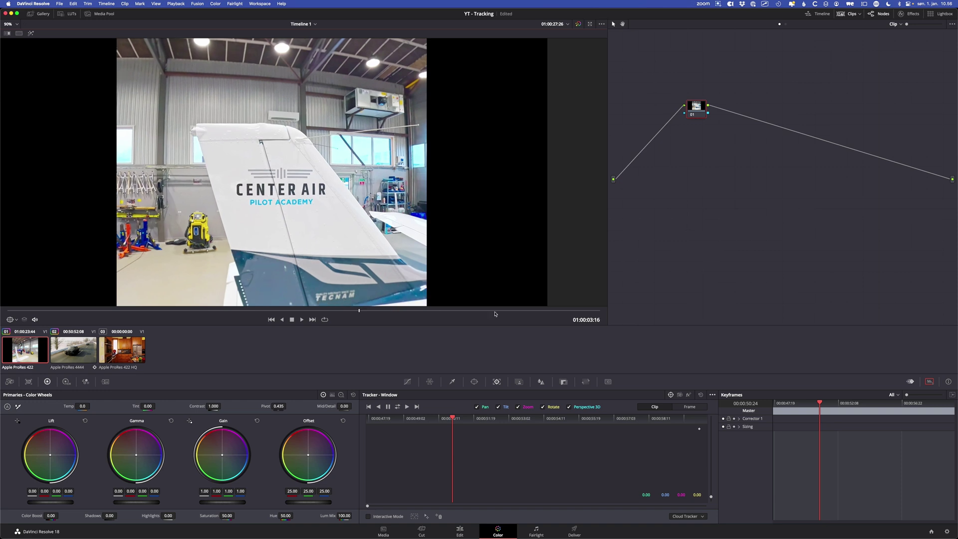
mouse_move(594, 310)
mouse_down()
mouse_move(39, 311)
mouse_move(482, 332)
mouse_move(318, 317)
mouse_move(152, 334)
mouse_move(443, 327)
mouse_move(581, 312)
mouse_up()
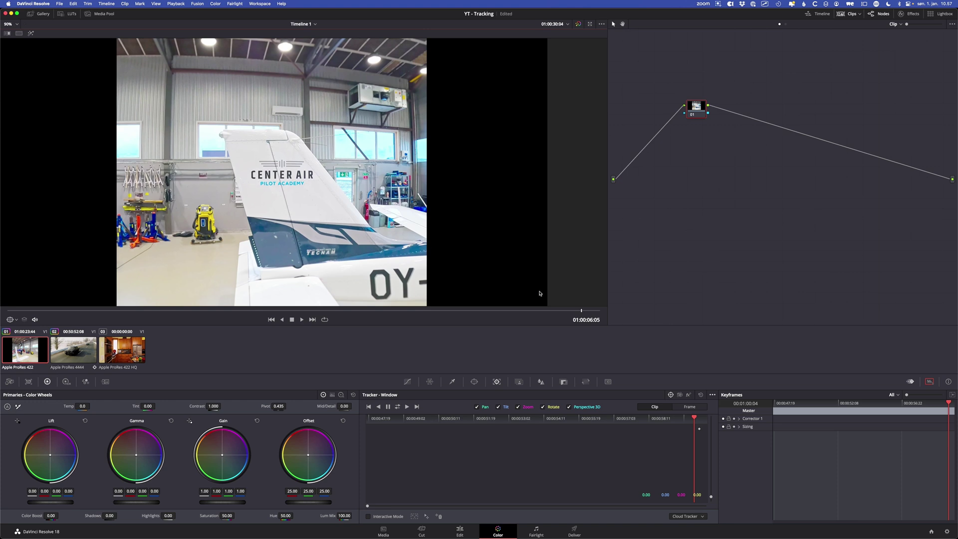
drag(582, 310, 151, 311)
drag(27, 310, 438, 314)
- Go to the last frame of the hangar clip and add a linear power window to its corrector node
drag(564, 317, 632, 315)
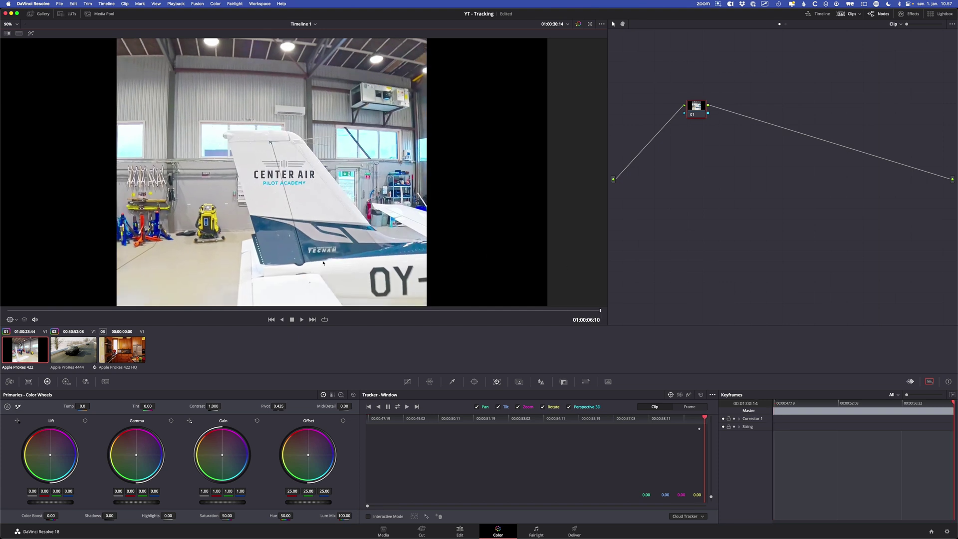
drag(696, 115, 667, 136)
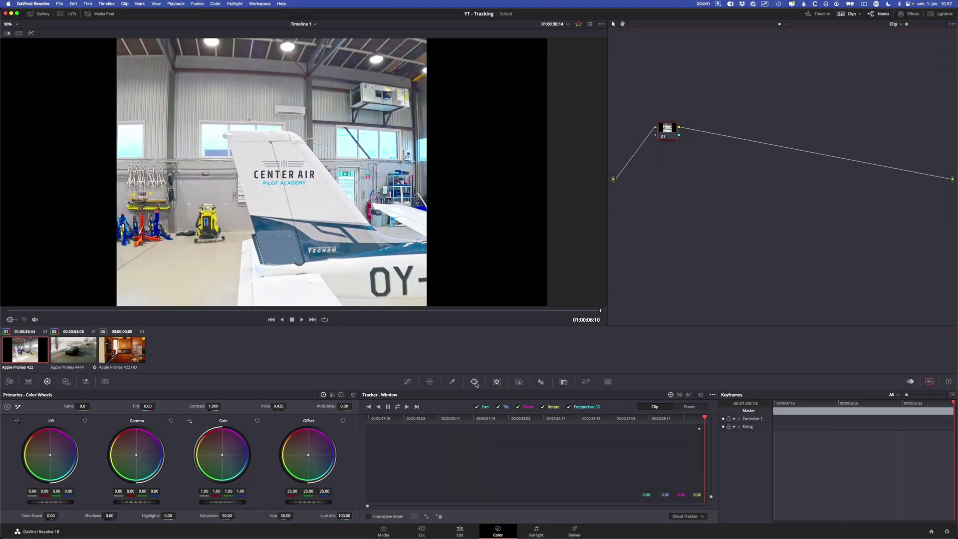
click(476, 385)
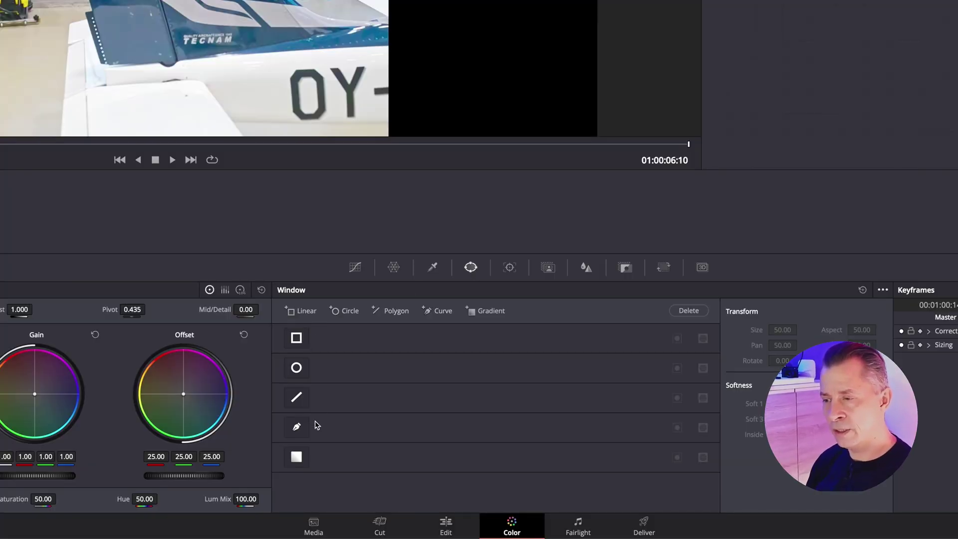
click(296, 339)
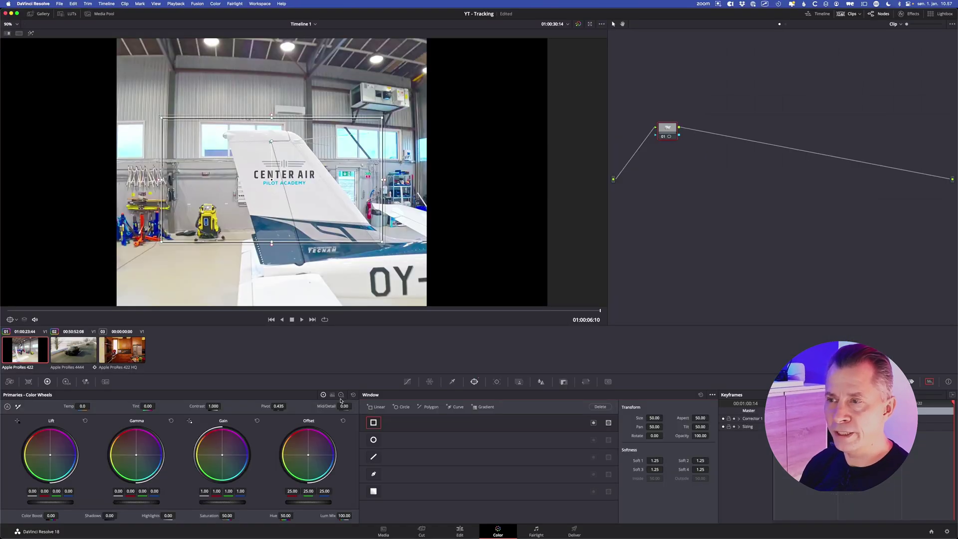
- Reshape the linear window into a wide, low rectangle covering the row of hangar windows, extending past both sides of the picture
drag(272, 180, 251, 152)
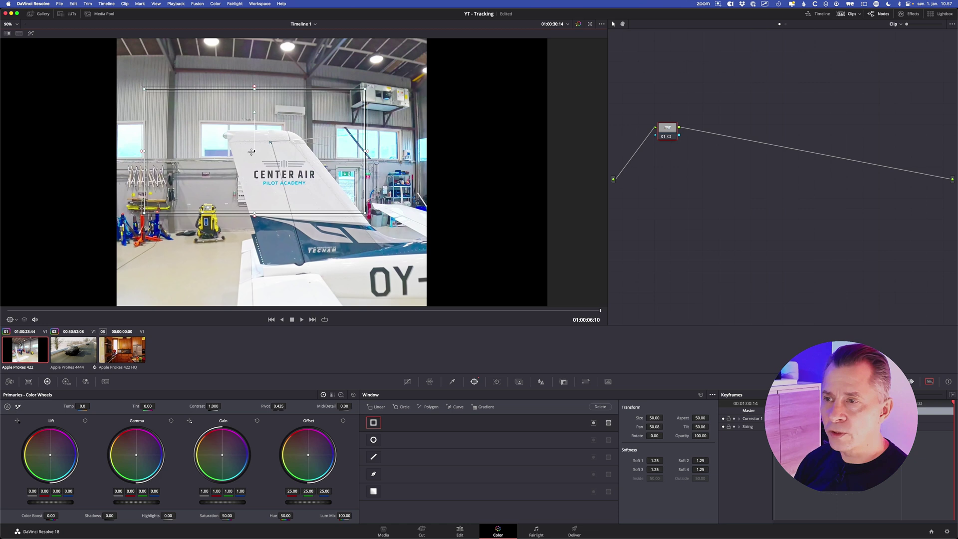
drag(143, 151, 87, 147)
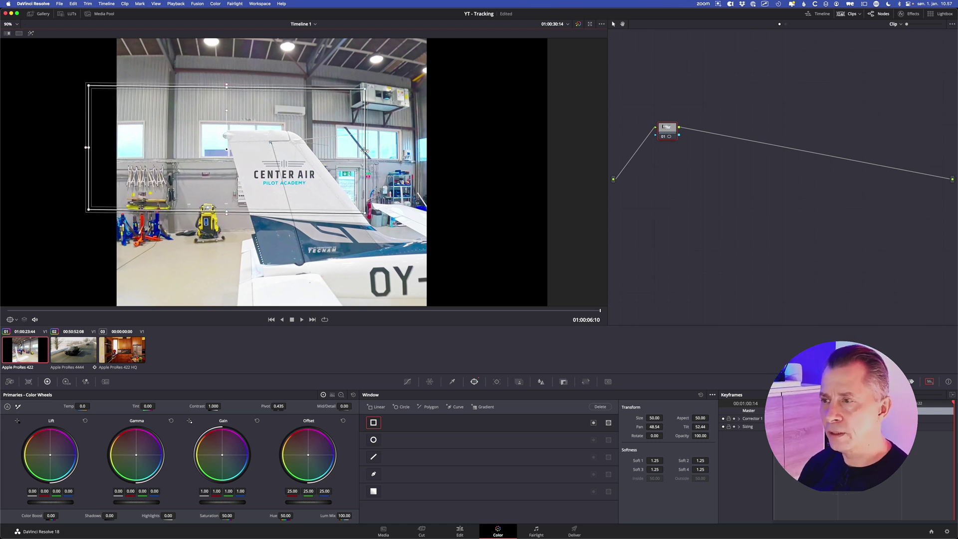
drag(367, 151, 444, 150)
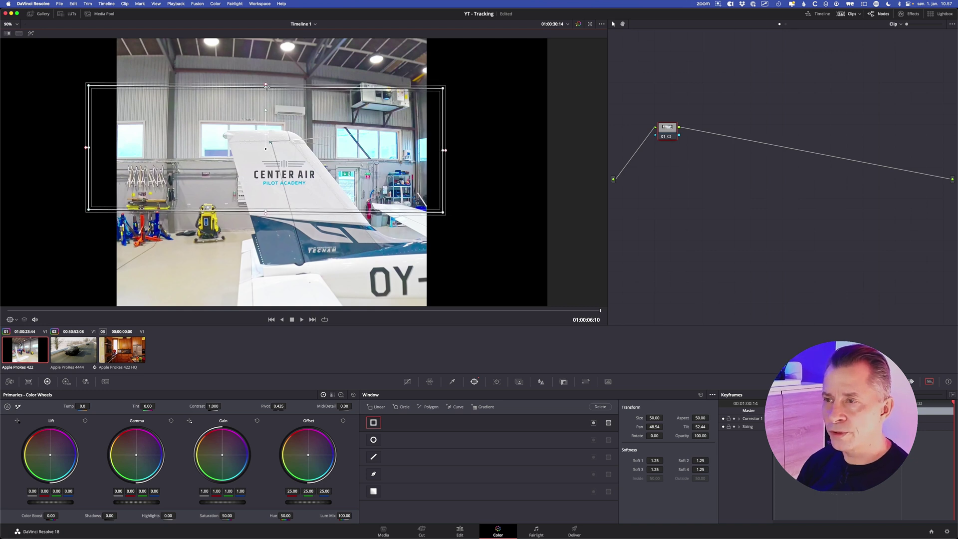
drag(267, 87, 265, 119)
drag(266, 211, 265, 171)
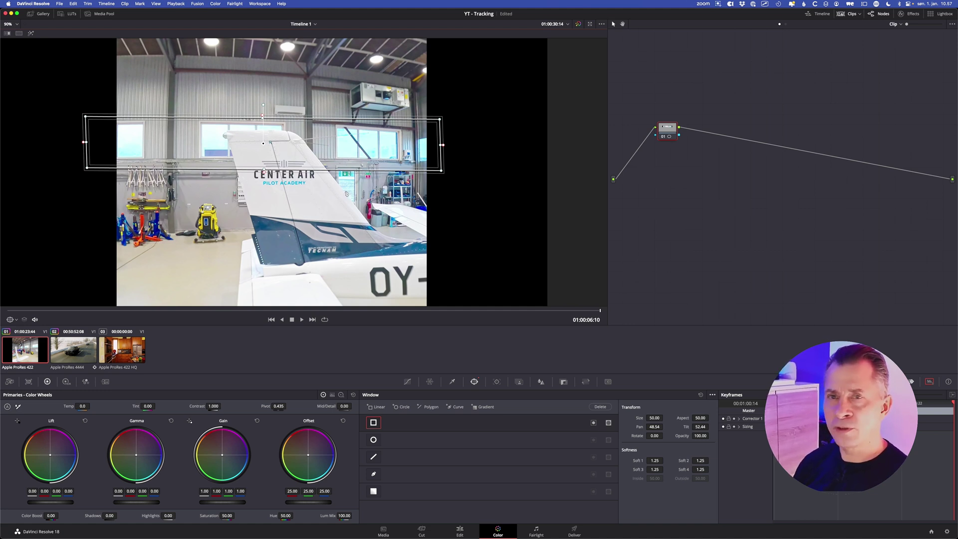
drag(266, 145, 263, 140)
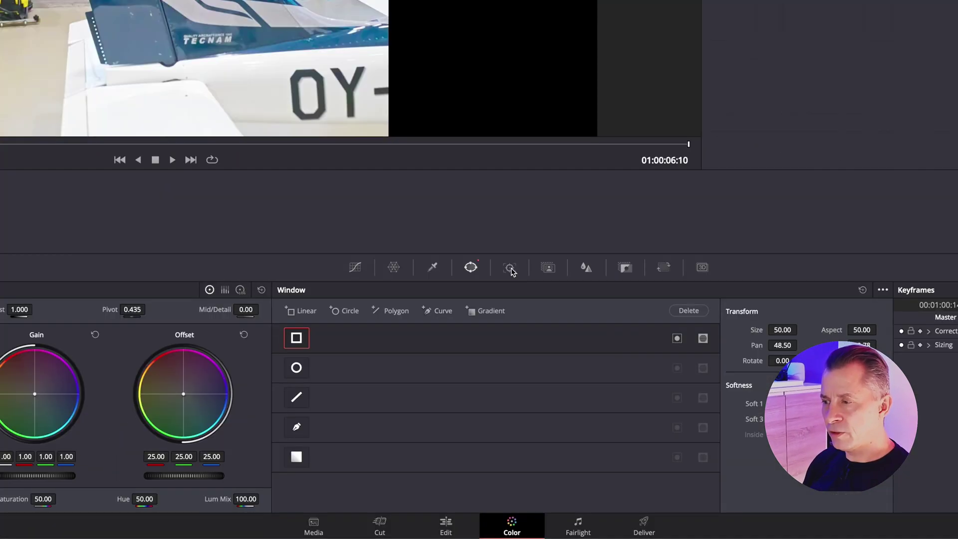
- Track the power window in reverse through the whole clip back to its first frame
click(510, 268)
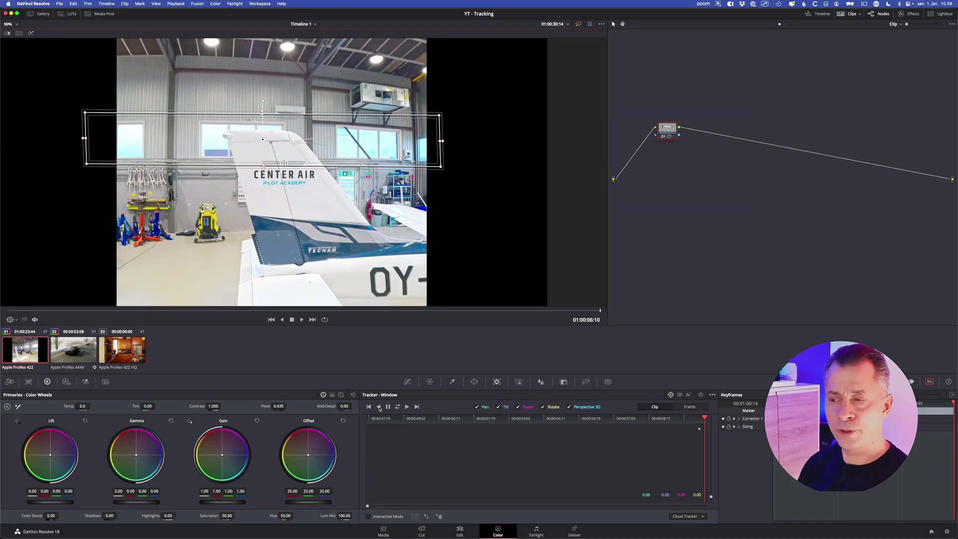
click(379, 407)
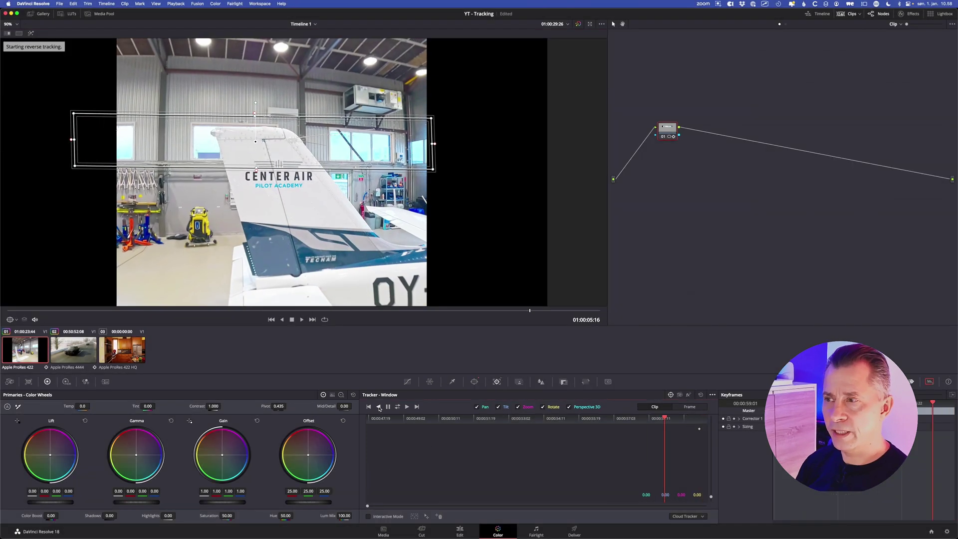
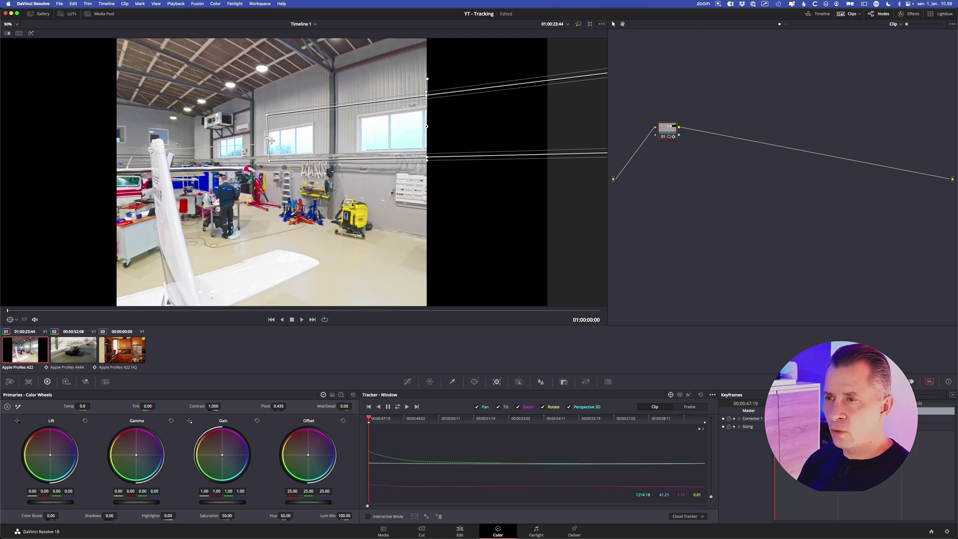
click(655, 407)
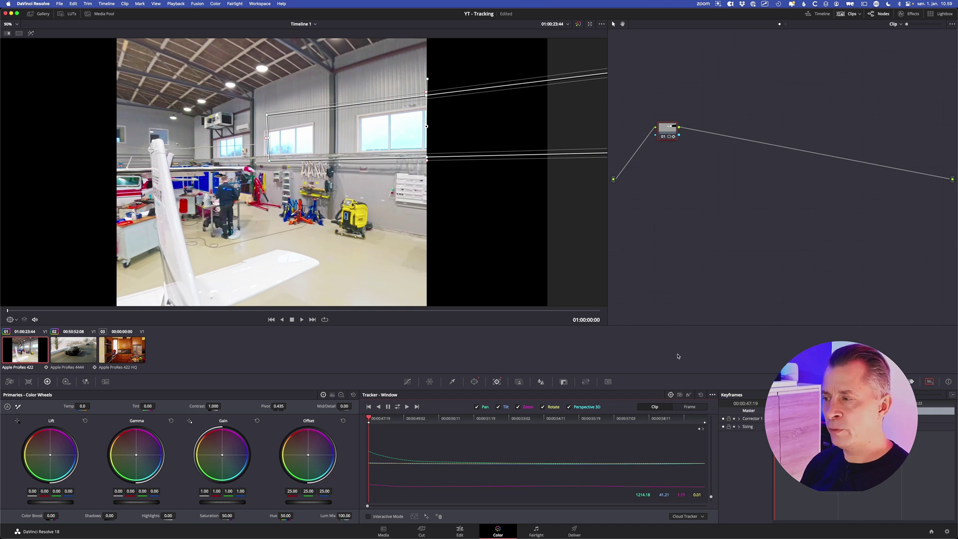
- Set the tracker to Frame mode and extend the power window's left edge over the small hangar window on the first frame
click(691, 408)
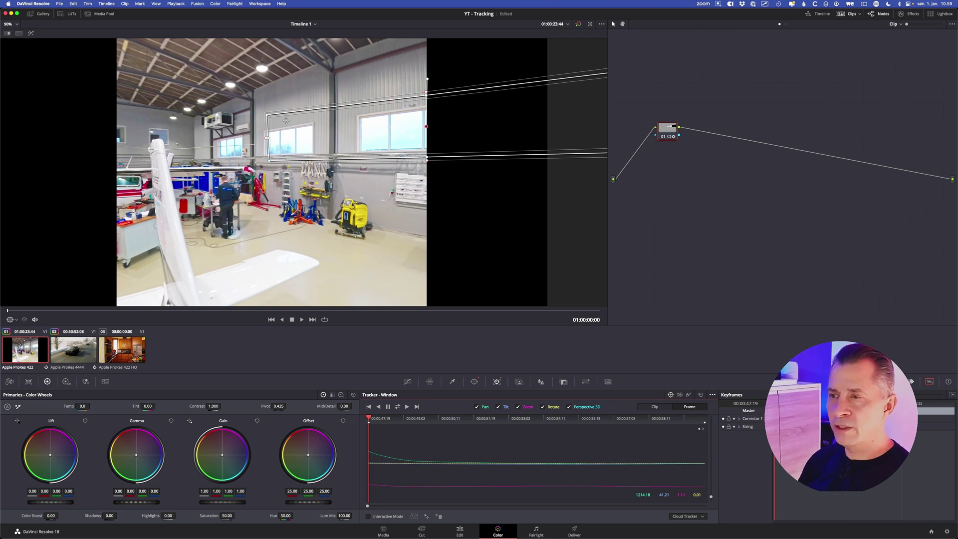
drag(268, 138, 214, 128)
drag(215, 167, 215, 161)
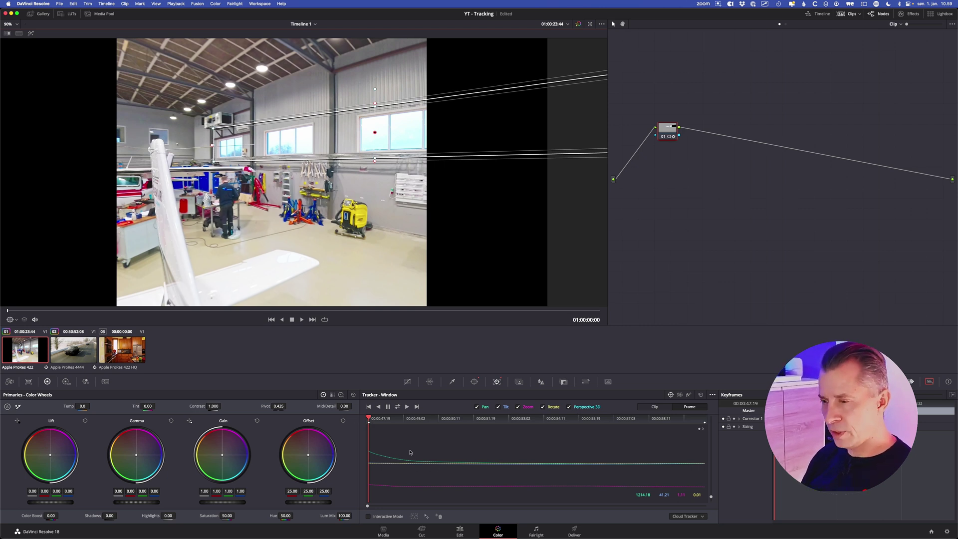
- At 01:00:00:12, extend the power window's left edge beyond the picture to cover the leftmost hangar window
drag(369, 419, 380, 421)
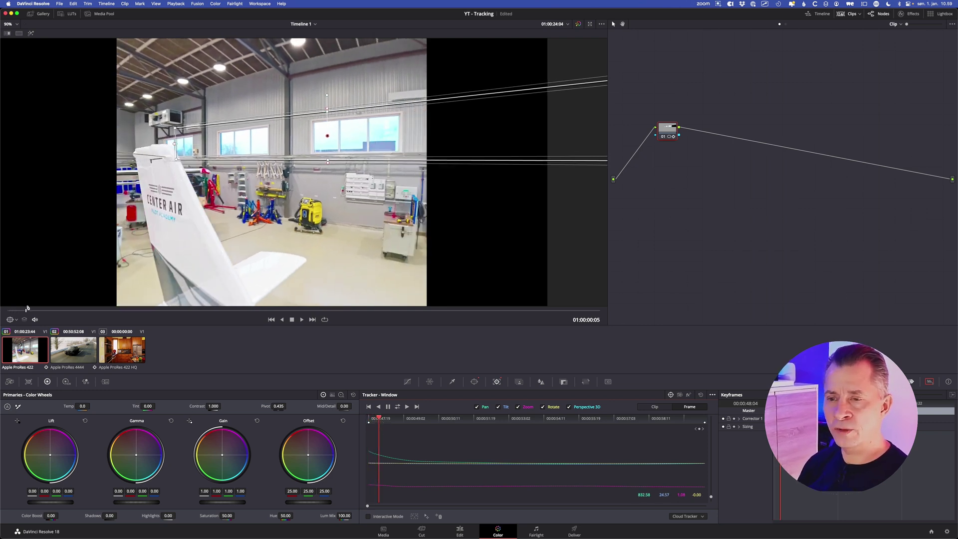
click(104, 311)
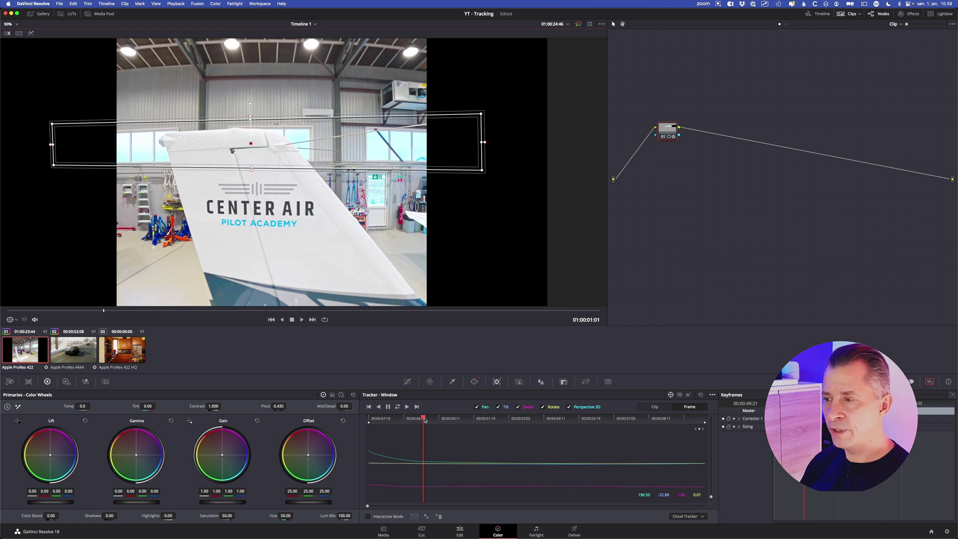
drag(412, 421, 388, 422)
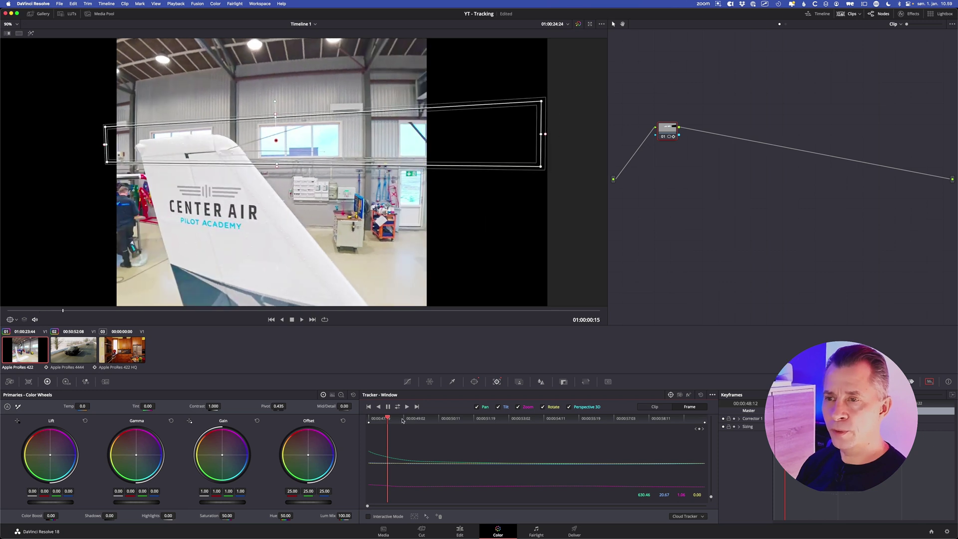
drag(403, 421, 394, 421)
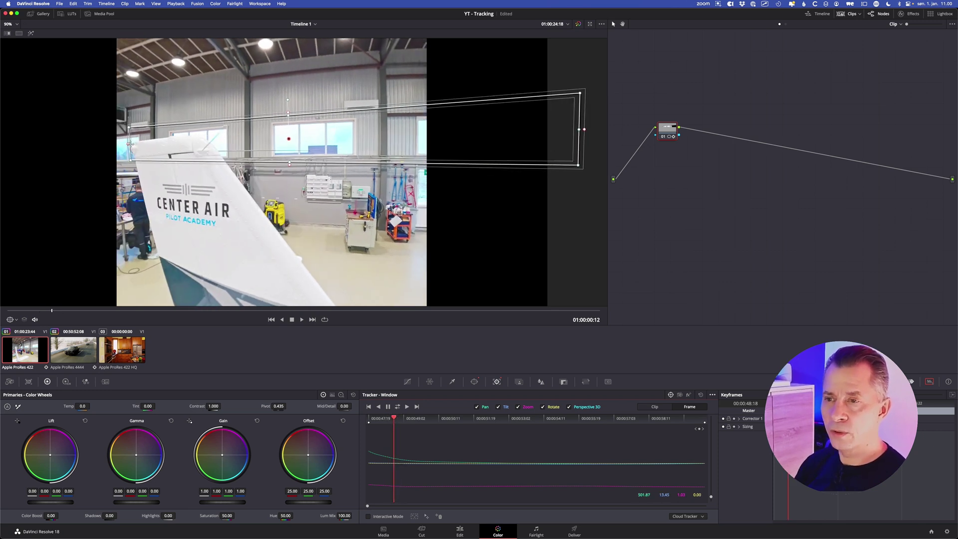
drag(113, 145, 98, 149)
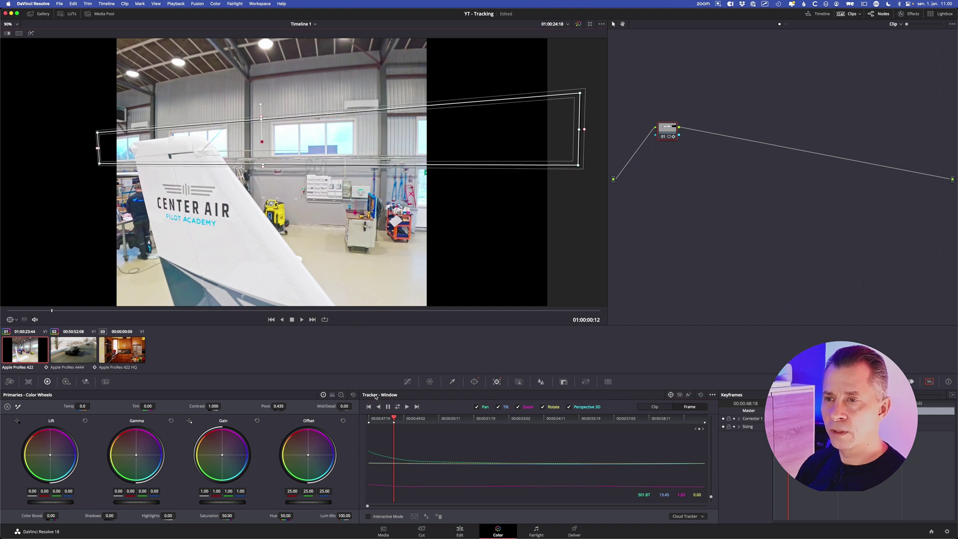
- Save the project after checking the corrected track, and set the tracker back to Clip mode
drag(395, 417, 711, 427)
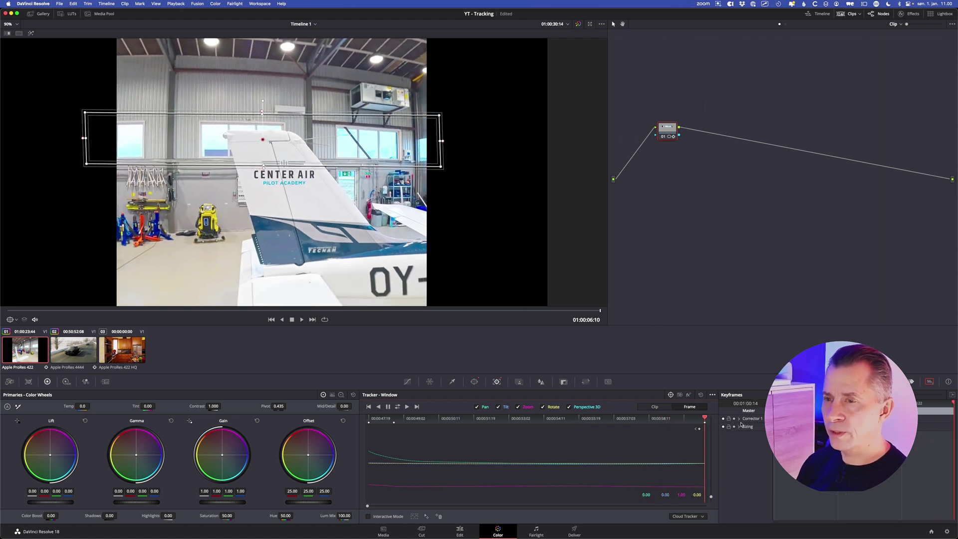
click(440, 419)
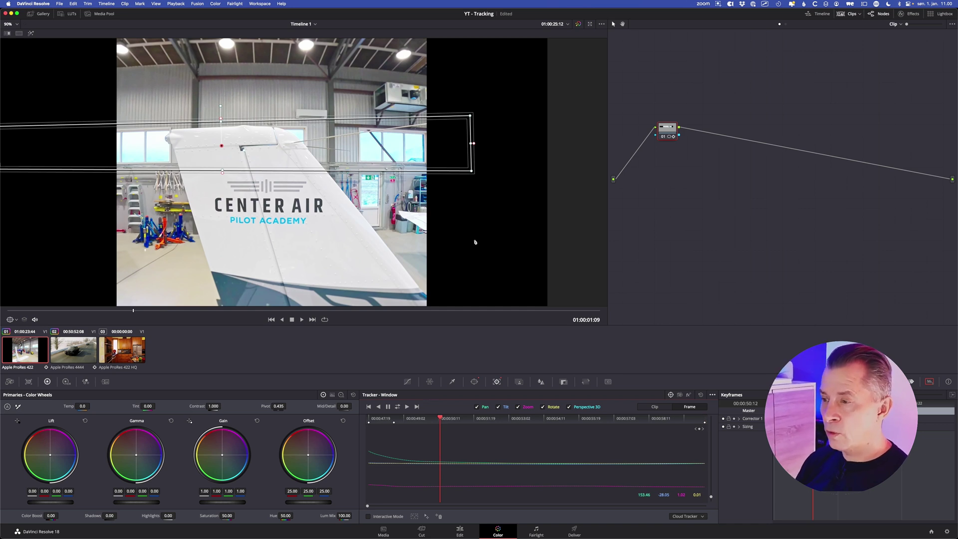
key(super+s)
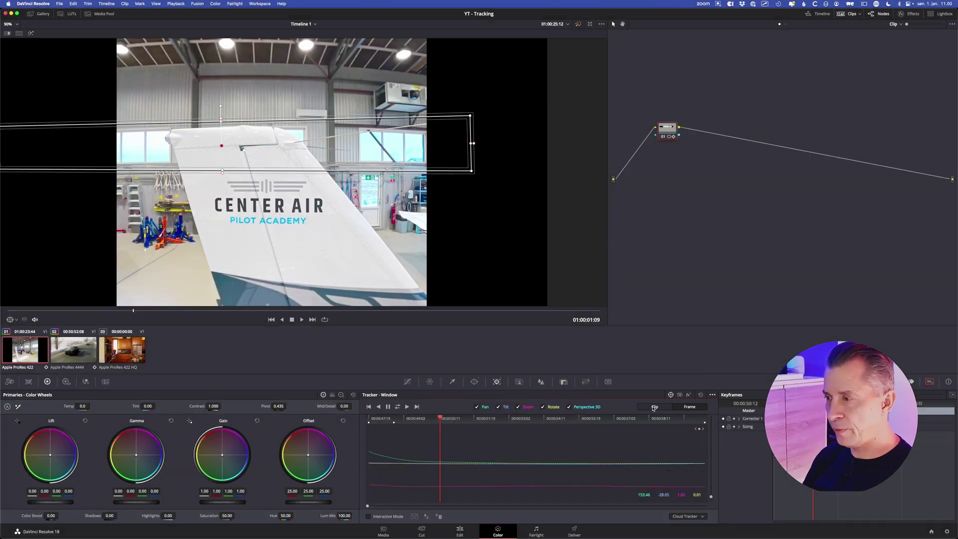
click(654, 407)
- Adjust the power window's edge softness to about 1.86 for Soft 2 and 0.61 for Soft 4
click(475, 382)
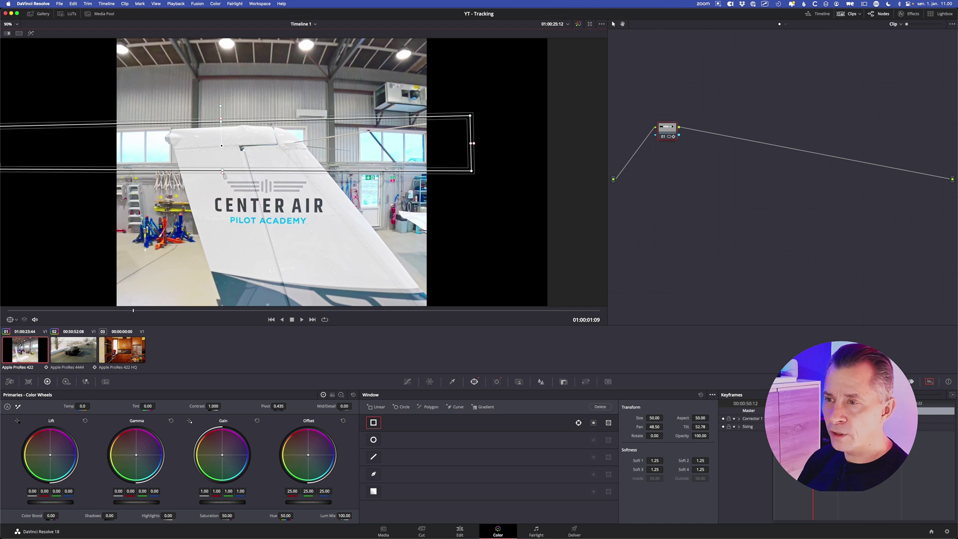
drag(222, 174, 223, 185)
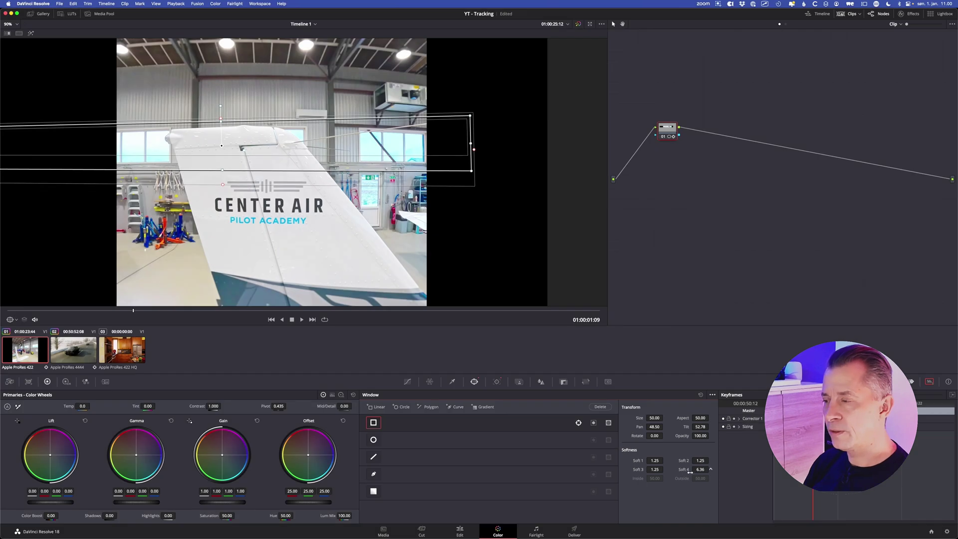
drag(689, 473, 679, 473)
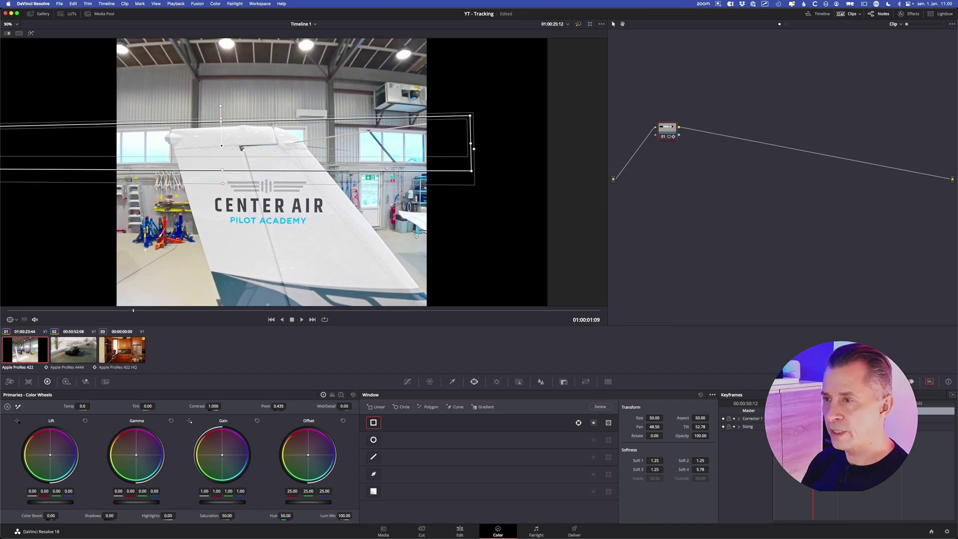
drag(222, 120, 221, 106)
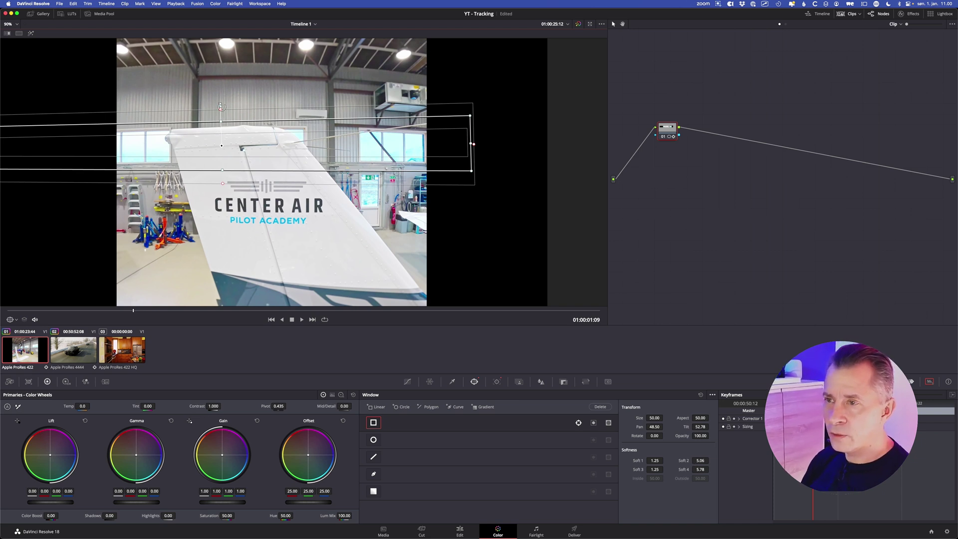
drag(221, 108, 222, 117)
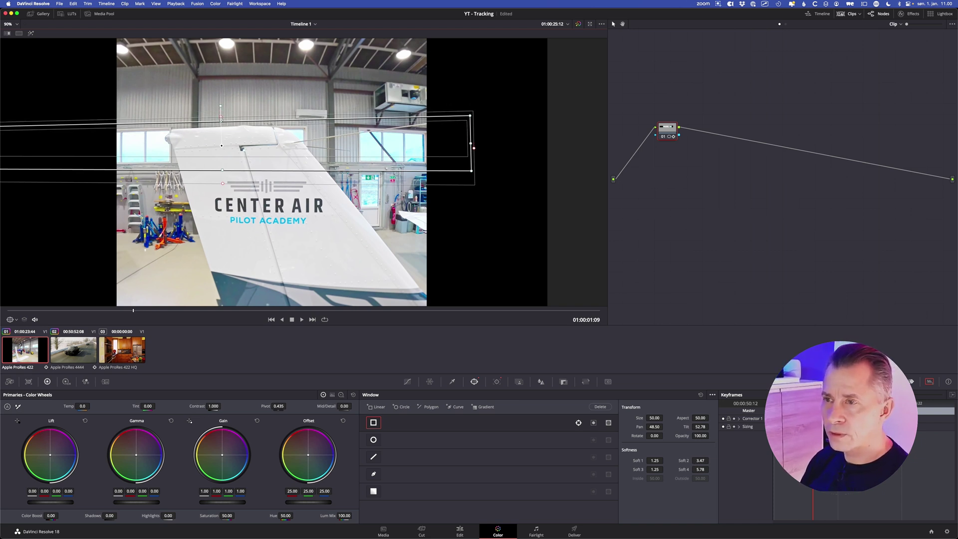
drag(223, 185, 222, 172)
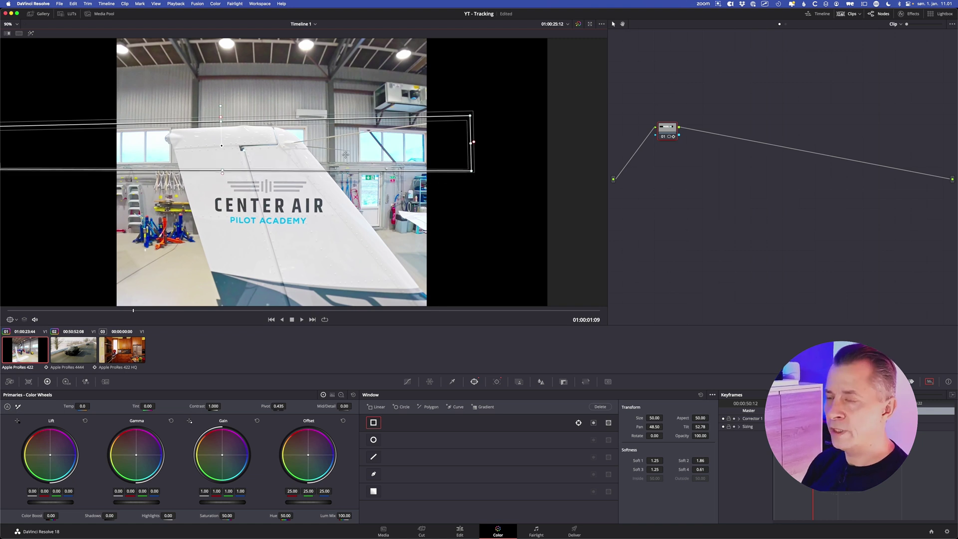
- At 01:00:02:15, use the Qualifier to sample the blue hangar window onto the Hue Vs Sat curve
click(248, 311)
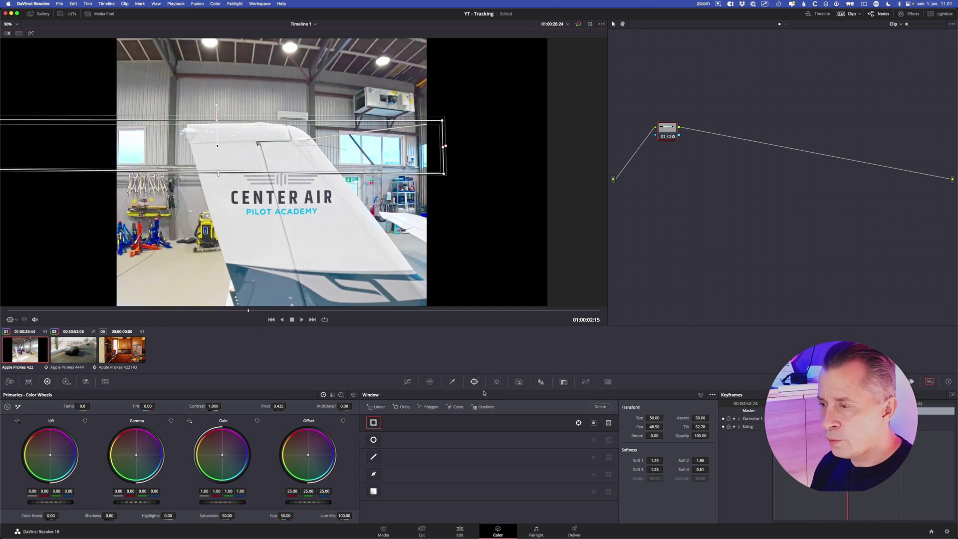
click(409, 382)
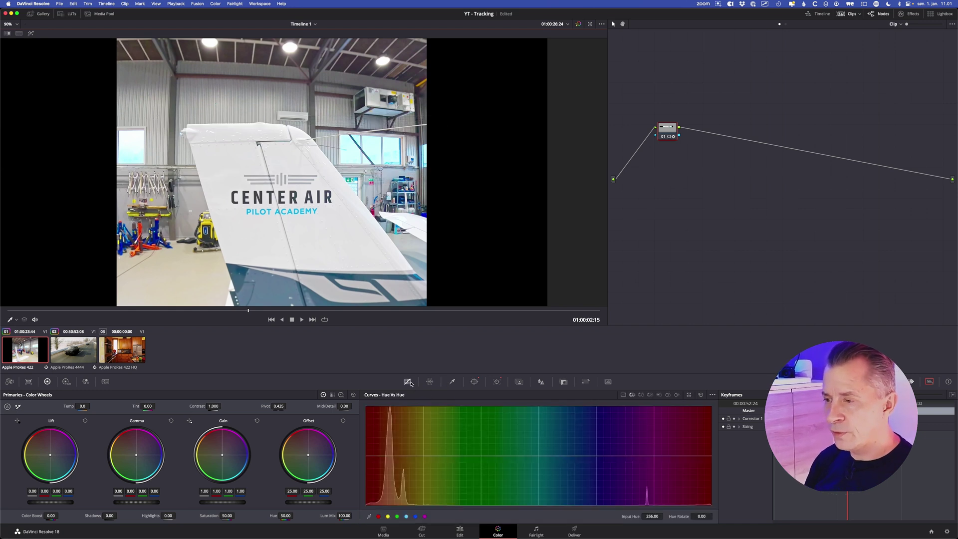
click(641, 395)
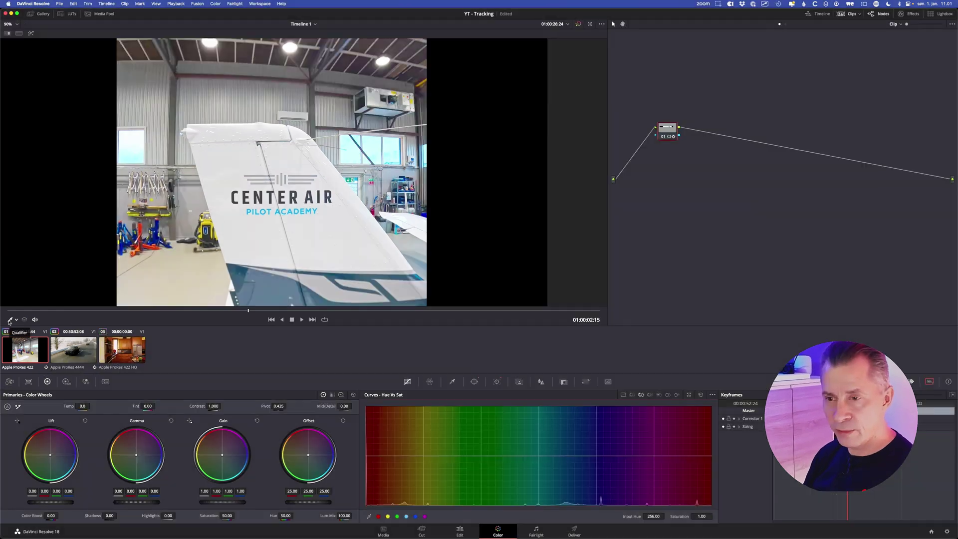
click(9, 321)
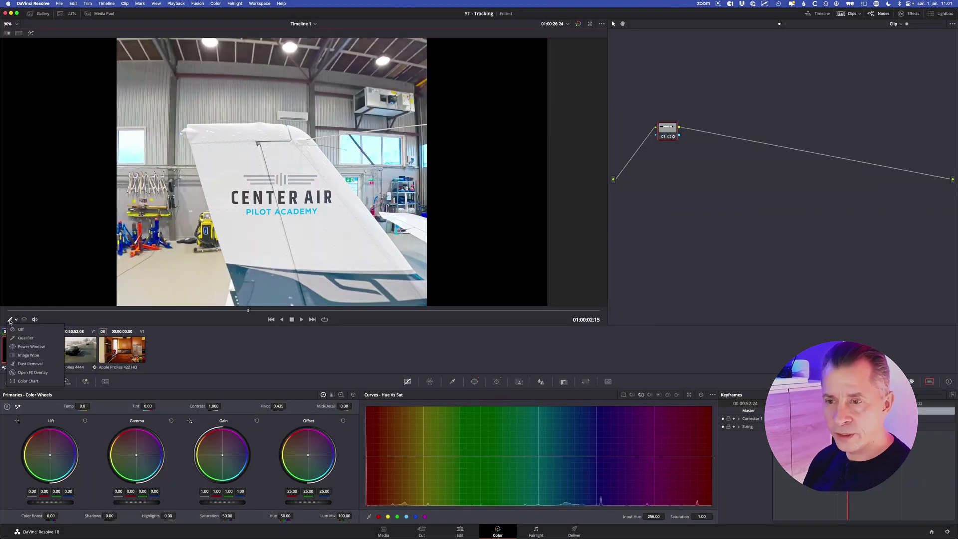
click(25, 338)
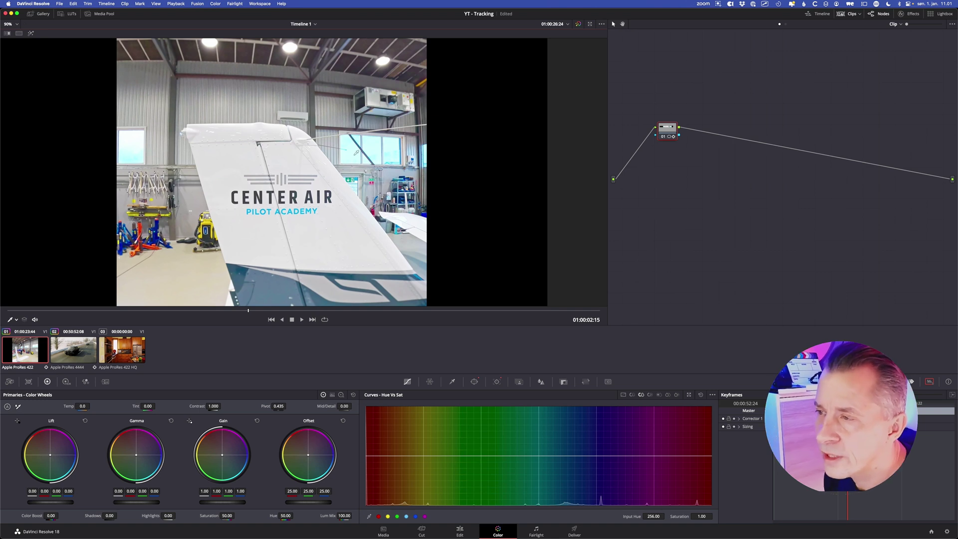
click(495, 275)
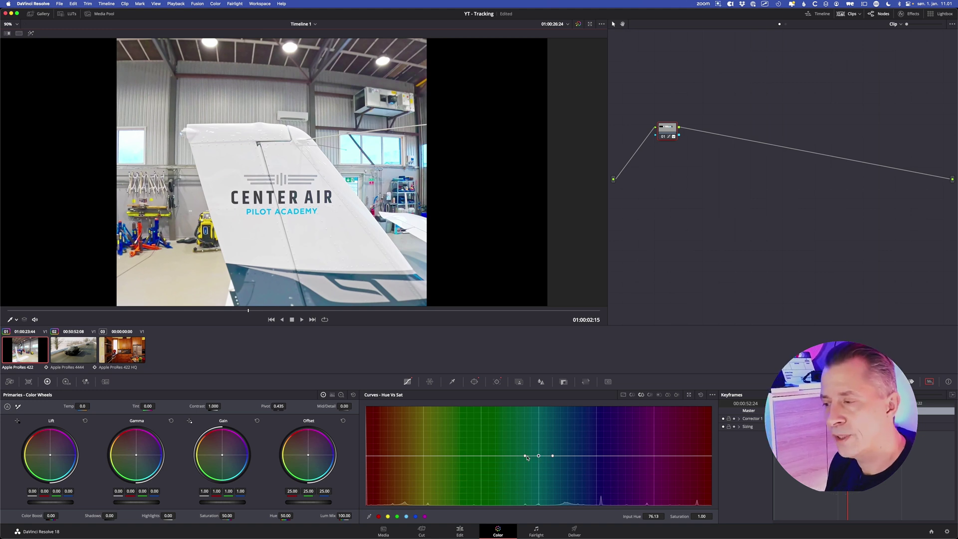
- Widen the sampled hue range on the Hue Vs Sat curve and lower its middle point to saturation 0.26 at input hue 75.50
drag(526, 457, 567, 455)
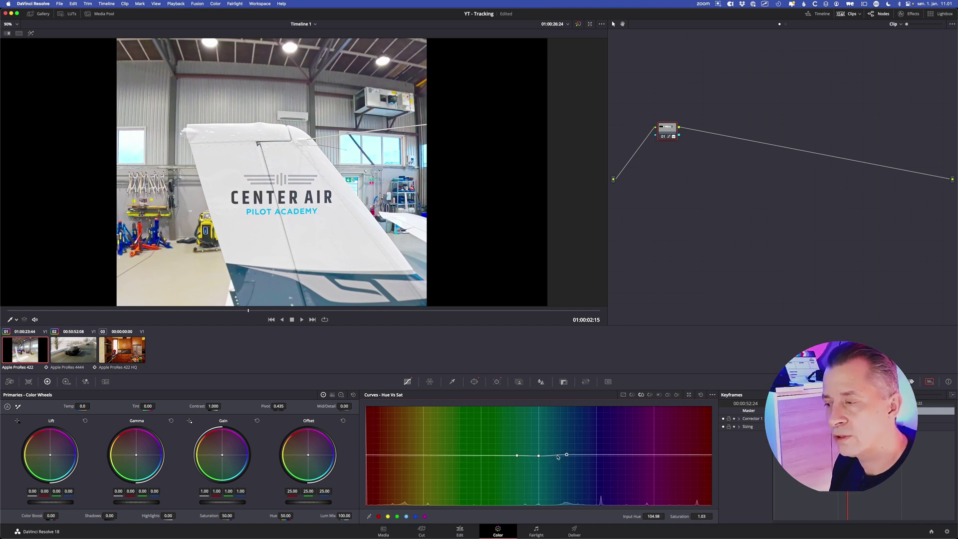
click(539, 457)
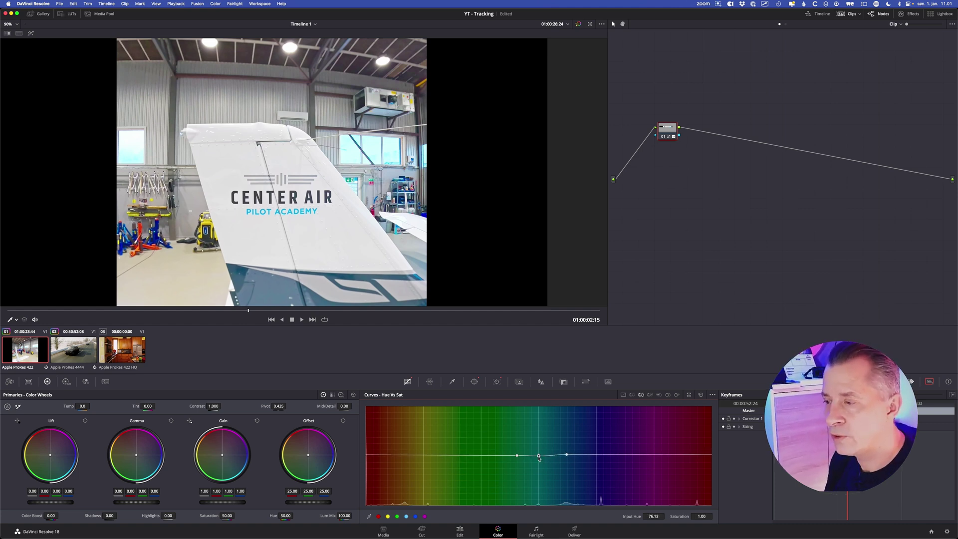
drag(539, 458, 540, 489)
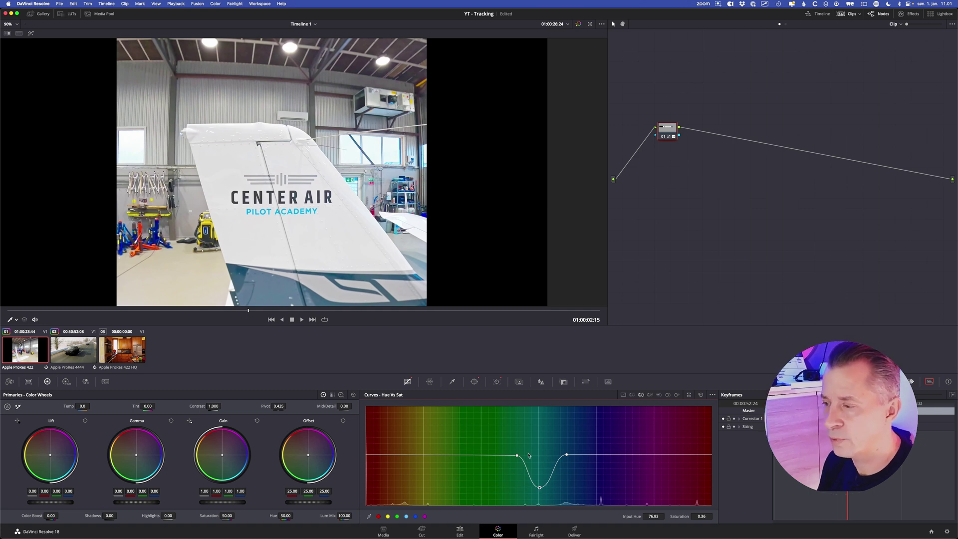
drag(517, 456, 508, 456)
drag(567, 455, 571, 456)
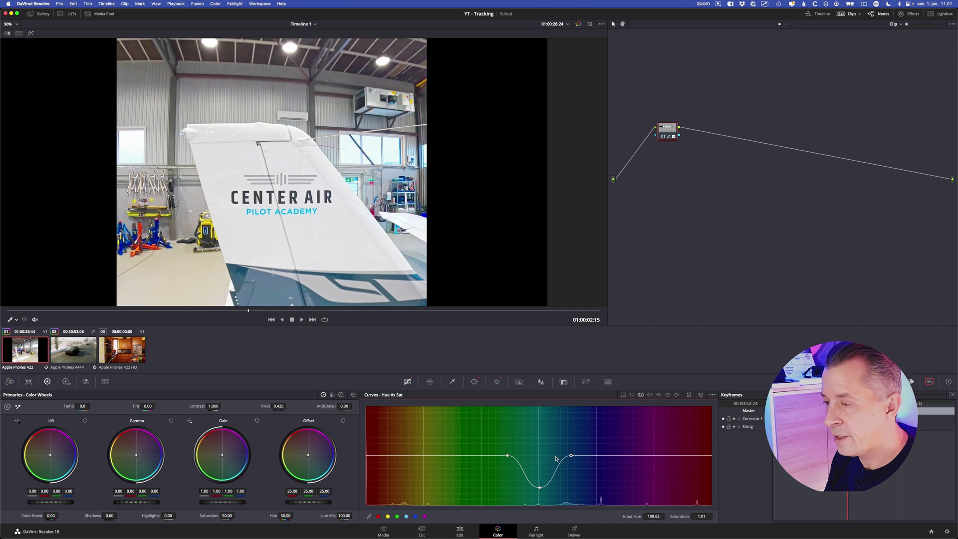
drag(539, 488, 539, 494)
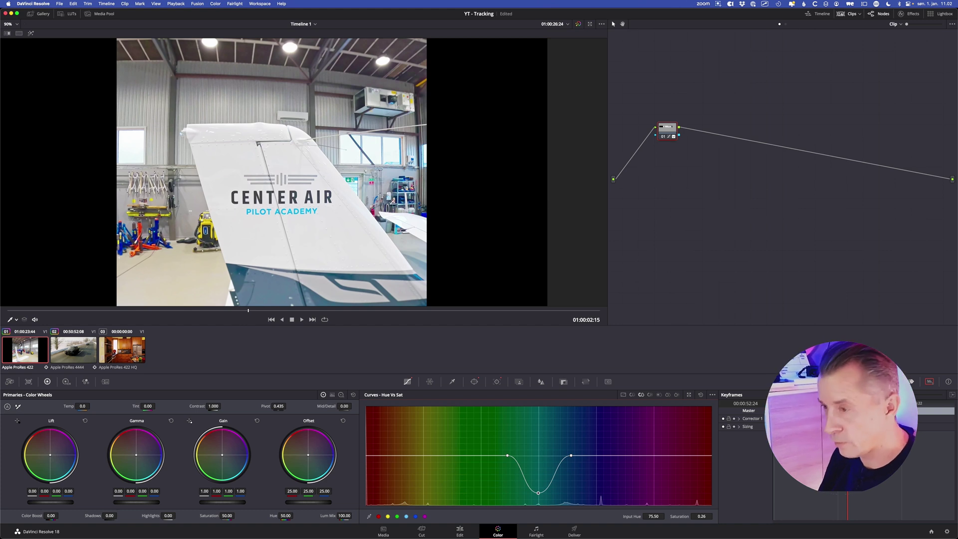
- Inspect the hangar windows up close with the grade off and on, and check the correction at other frames of the clip
scroll(370, 190, up, 8)
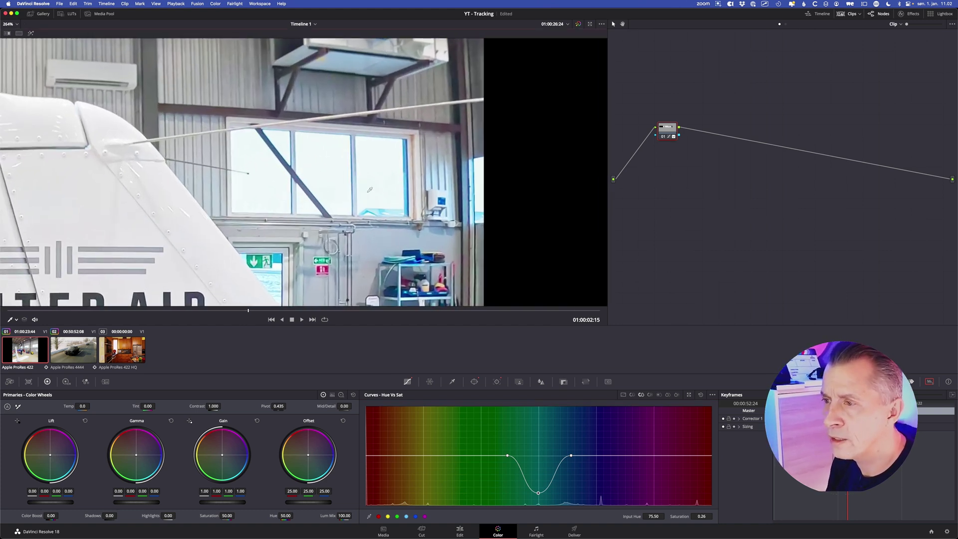
scroll(370, 189, up, 3)
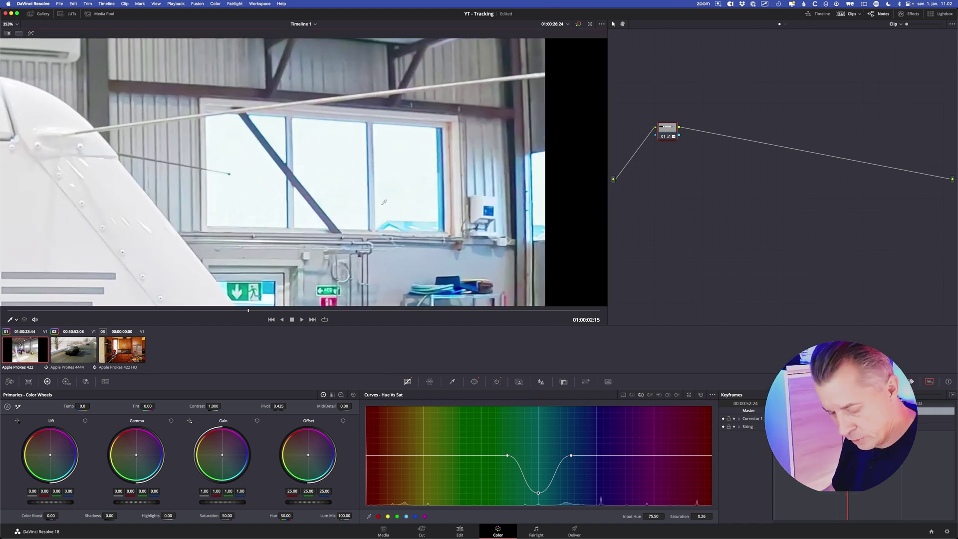
key(shift+d)
key(shift+d)
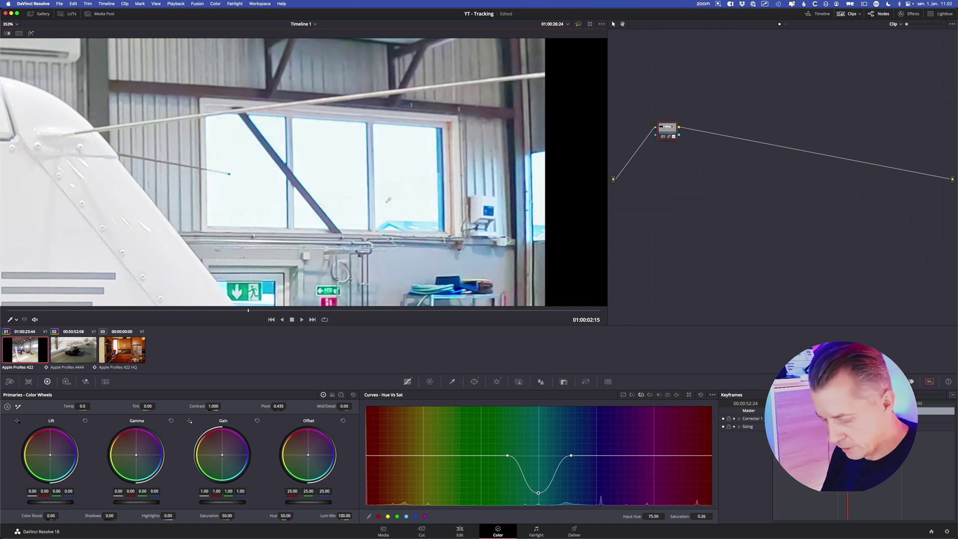
key(shift+z)
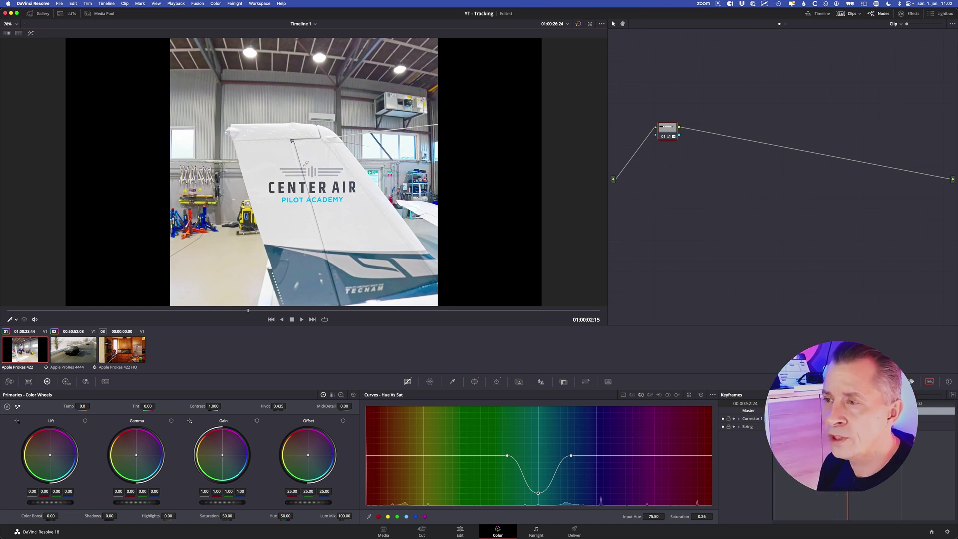
drag(250, 310, 552, 311)
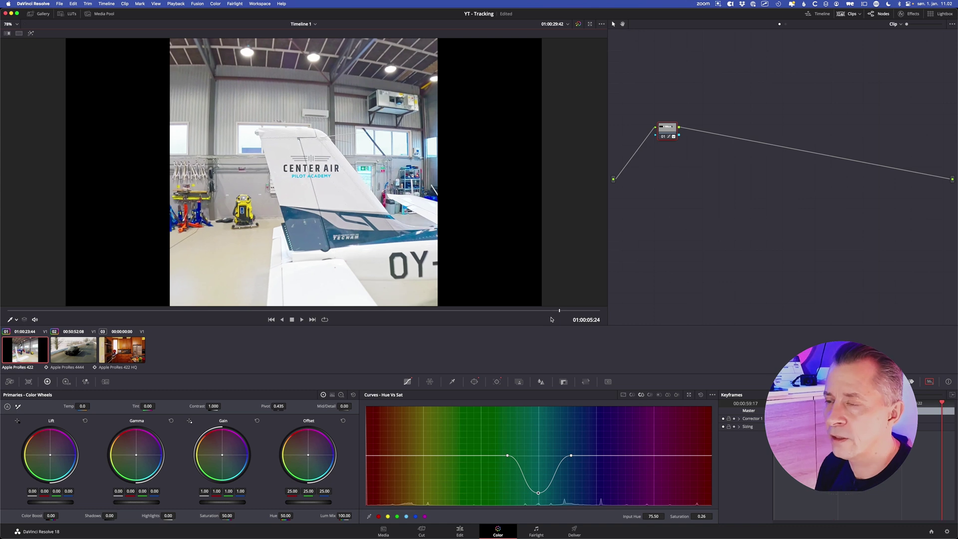
click(341, 310)
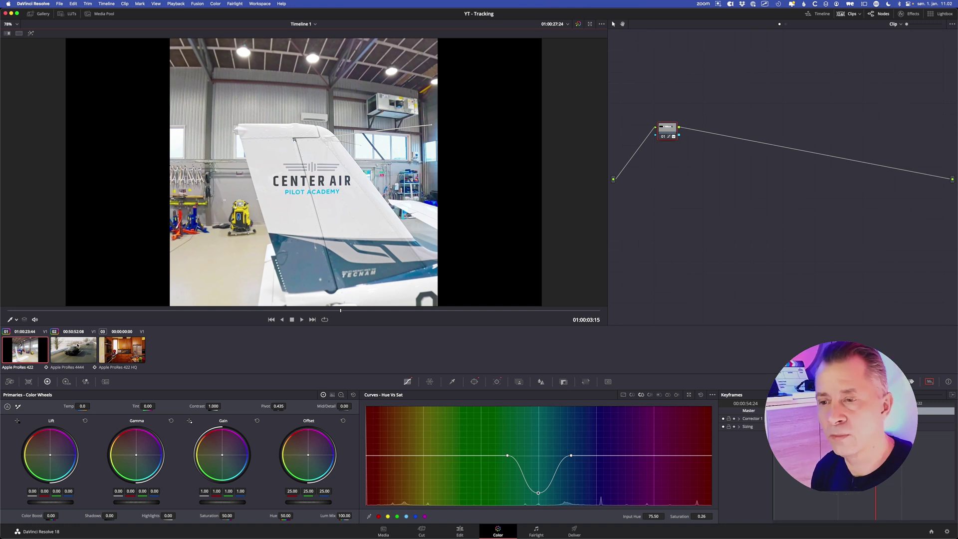
- Reset the node grade on the second clip with the black car and reposition the node in the graph
click(74, 355)
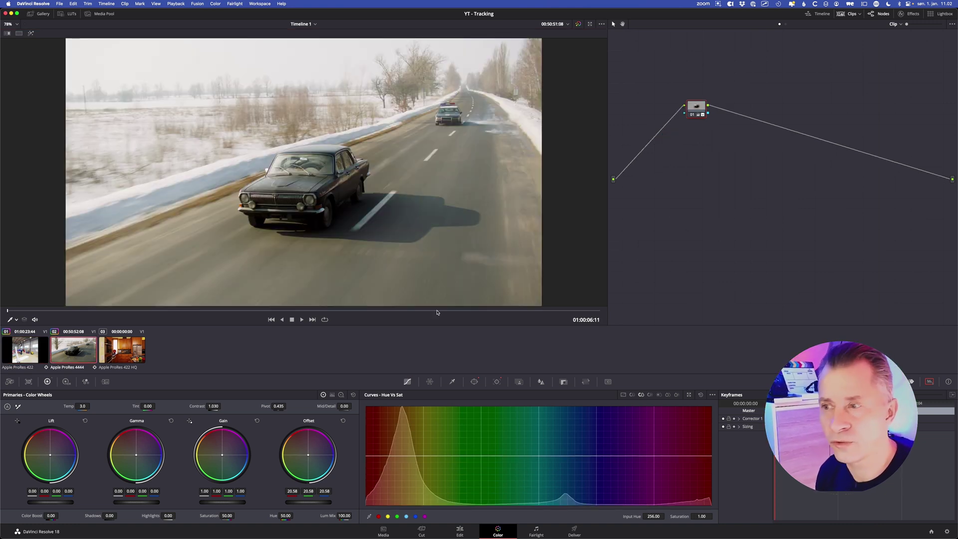
right_click(697, 107)
click(712, 110)
drag(698, 107, 664, 117)
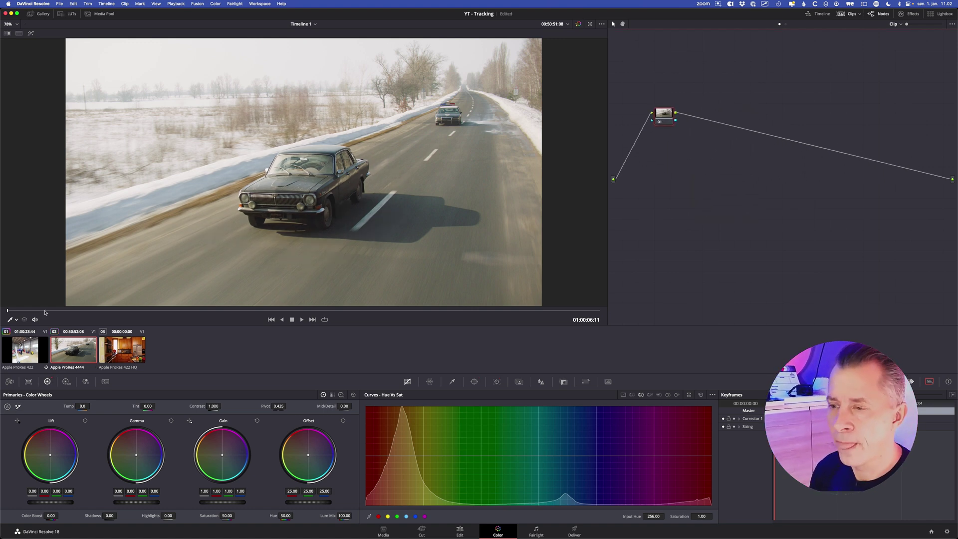
- Review the car clip's motion and return to its first frame
click(15, 312)
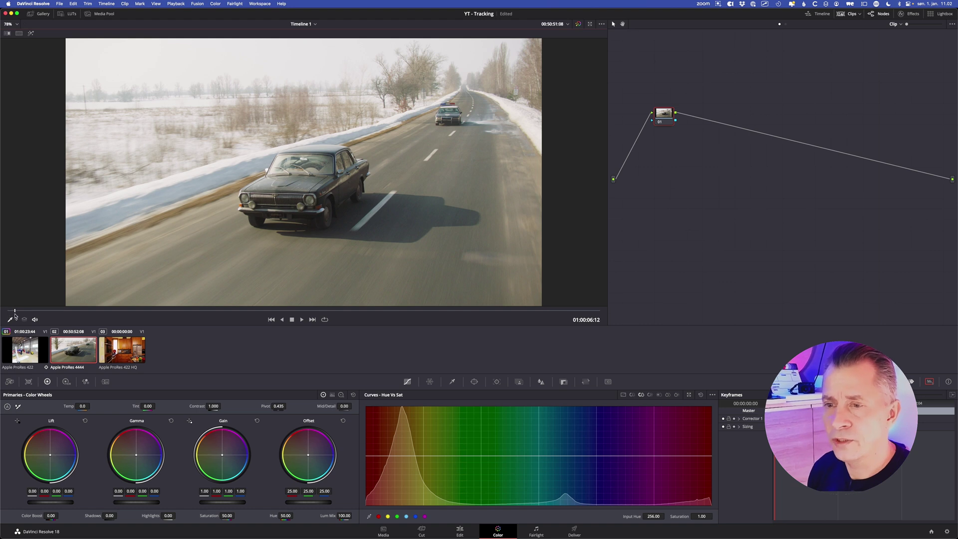
drag(15, 316, 24, 318)
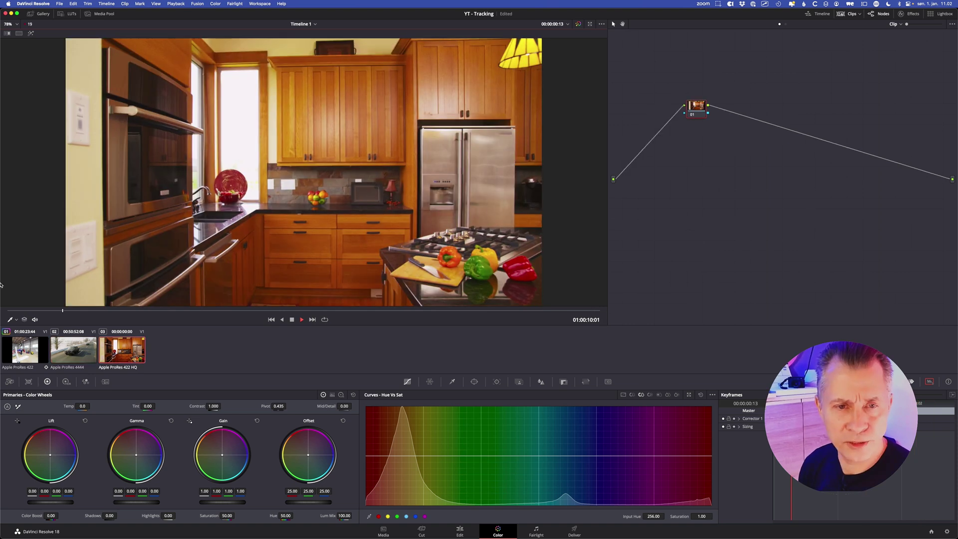
key(space)
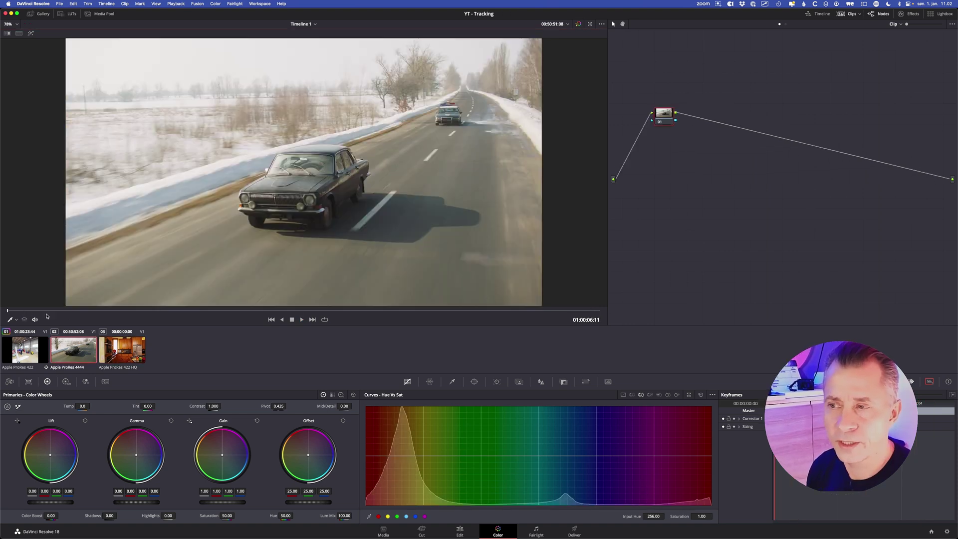
drag(334, 313, 1, 317)
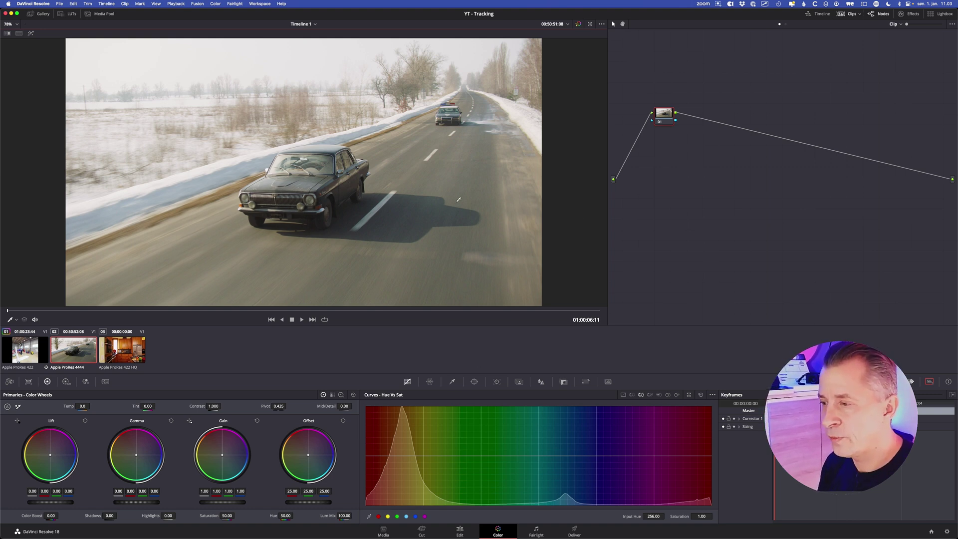
- Draw a closed Curve power window around the black car on the first frame, refining the points beside its mirror and rear end
click(474, 381)
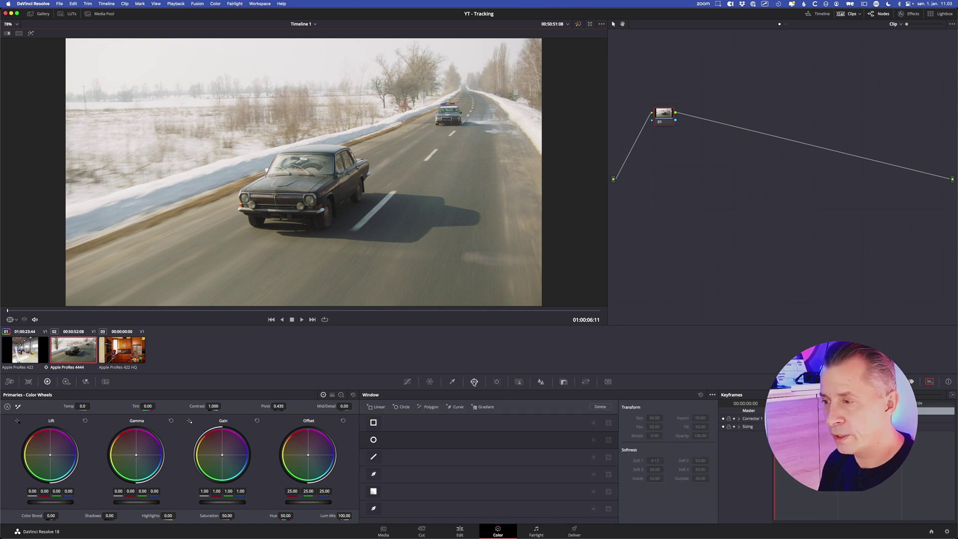
click(454, 407)
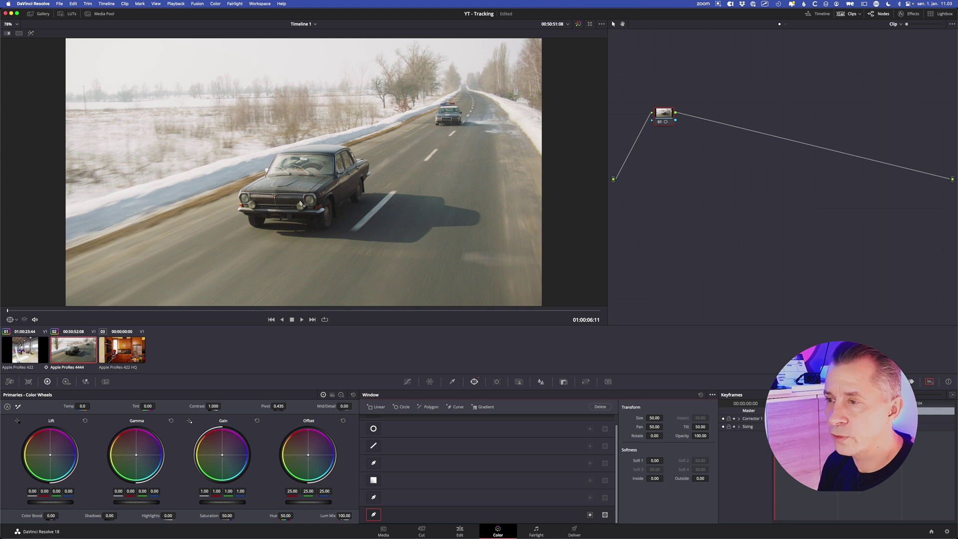
scroll(310, 169, up, 5)
scroll(340, 214, up, 1)
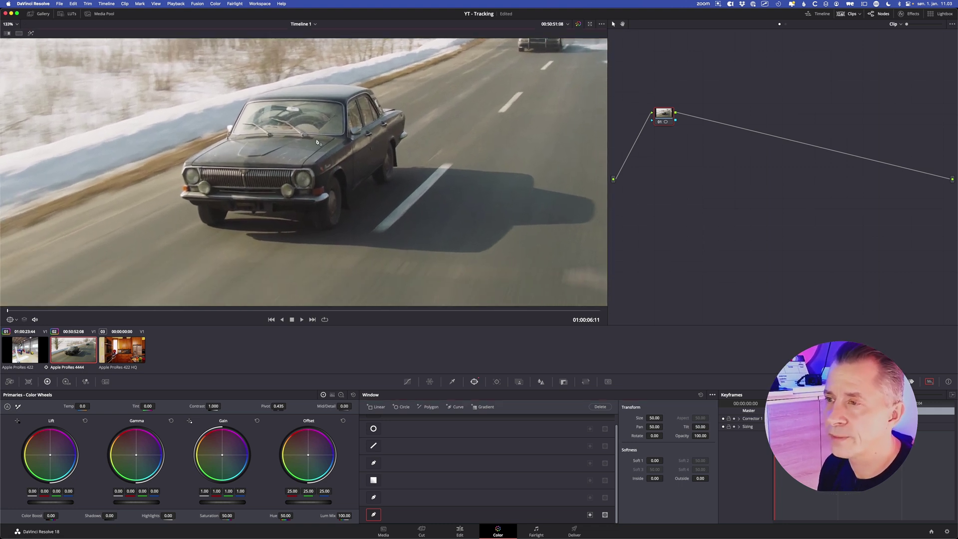
click(246, 98)
click(227, 126)
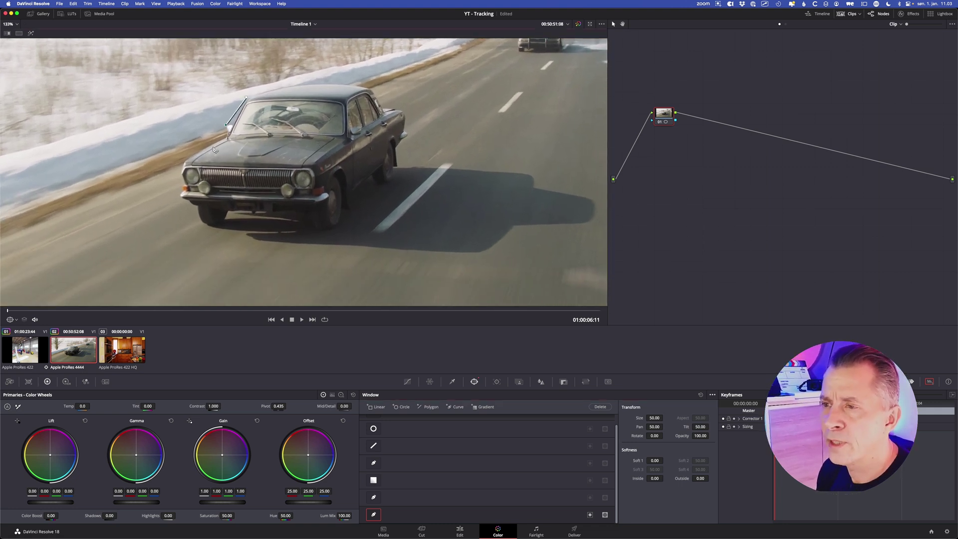
click(197, 149)
click(180, 169)
click(181, 204)
click(197, 227)
click(332, 233)
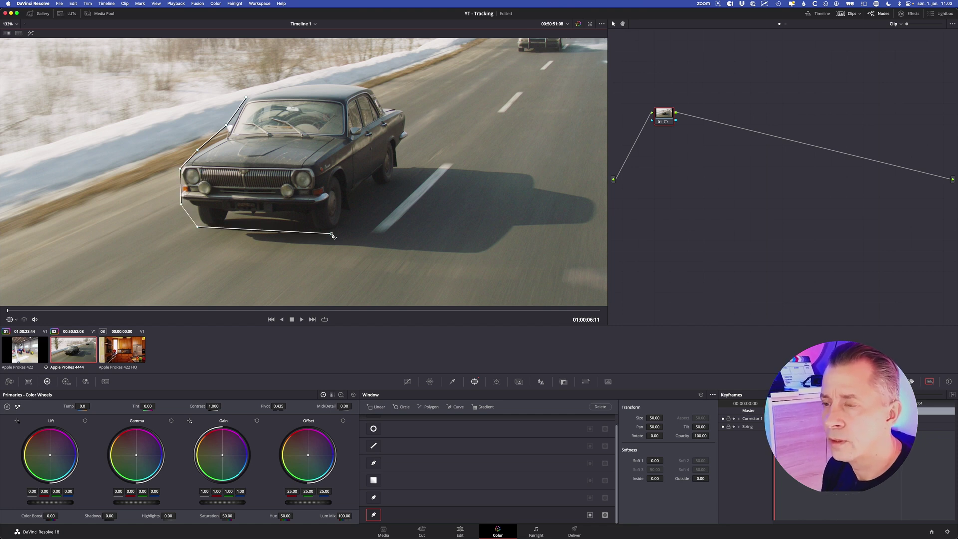
click(352, 215)
click(386, 186)
click(402, 175)
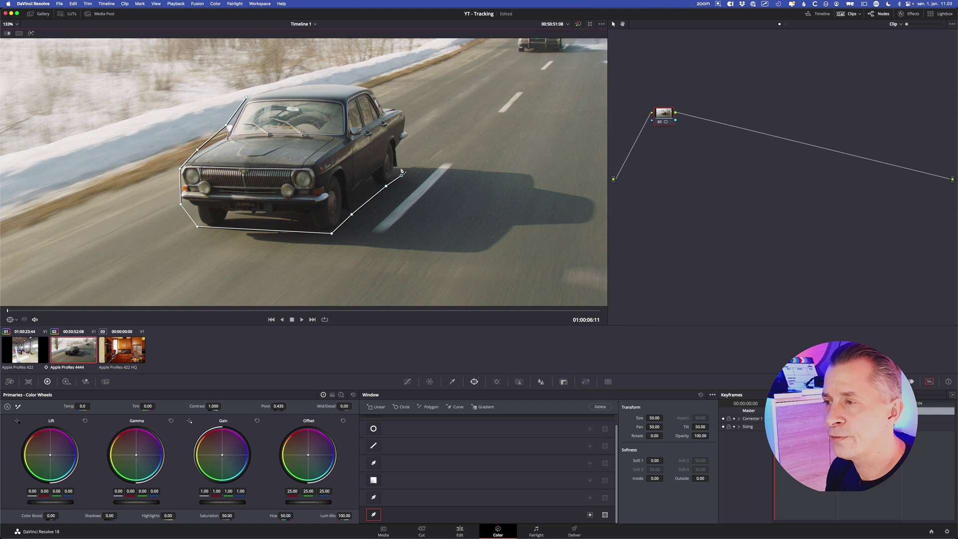
click(408, 136)
click(407, 109)
click(384, 105)
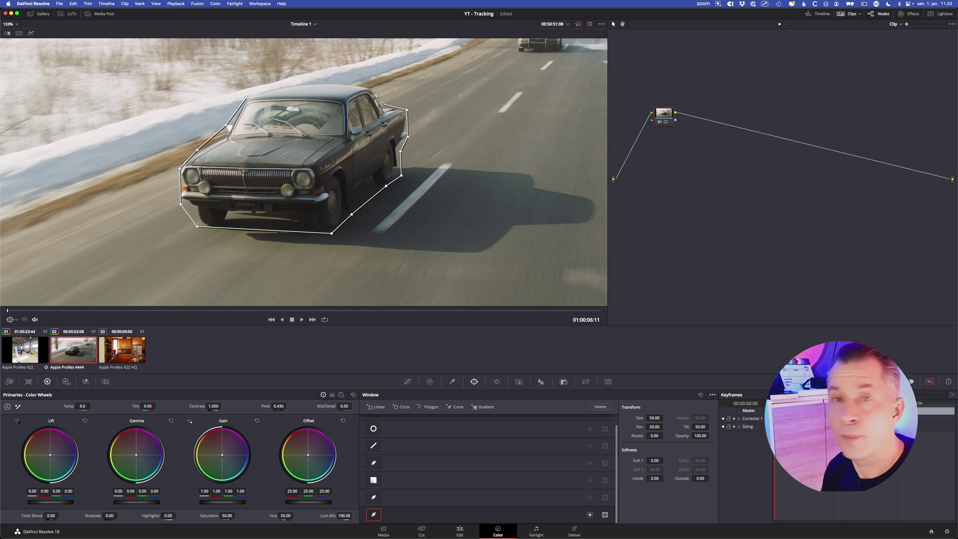
click(368, 84)
click(320, 80)
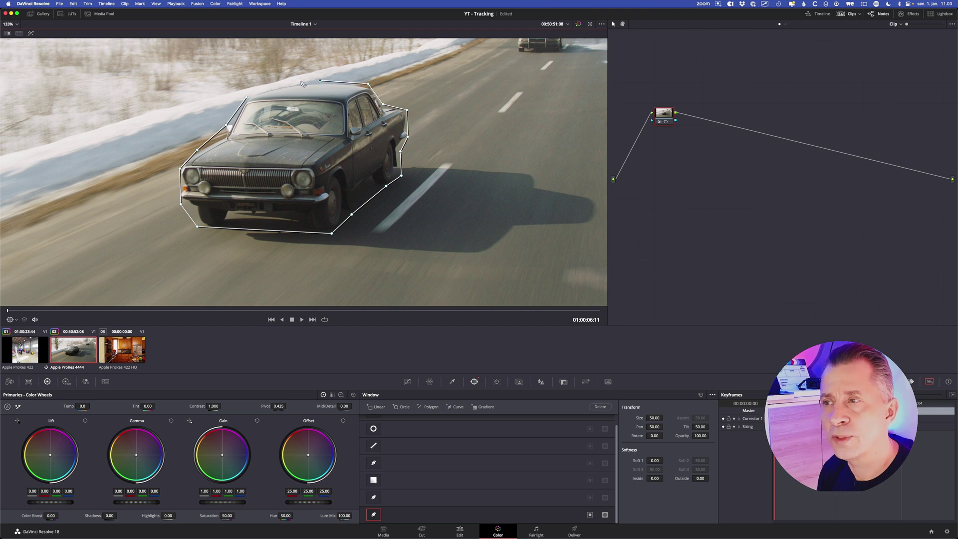
click(283, 85)
click(246, 98)
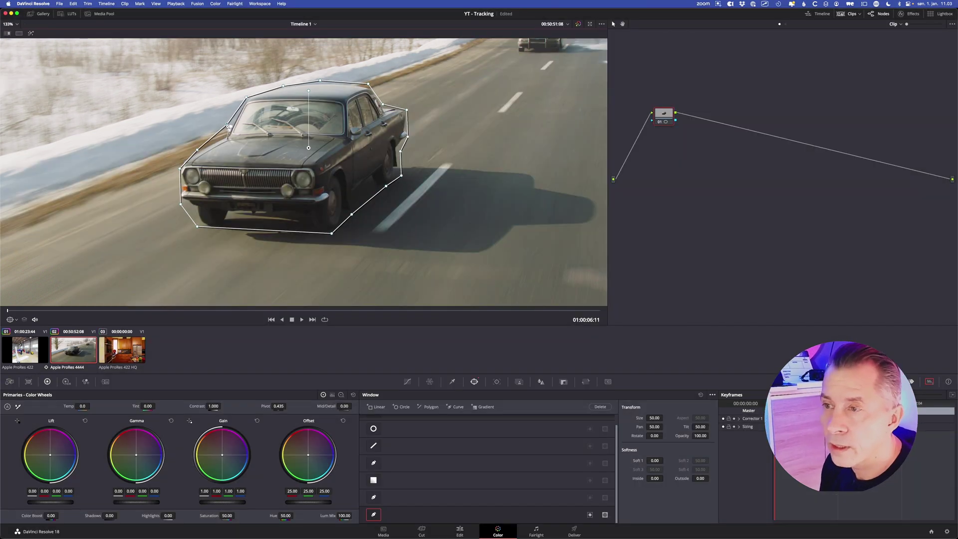
drag(228, 125, 223, 121)
drag(409, 137, 411, 139)
- Track the car's power window forward from the first frame to the end of the clip with the Cloud Tracker
scroll(374, 191, down, 3)
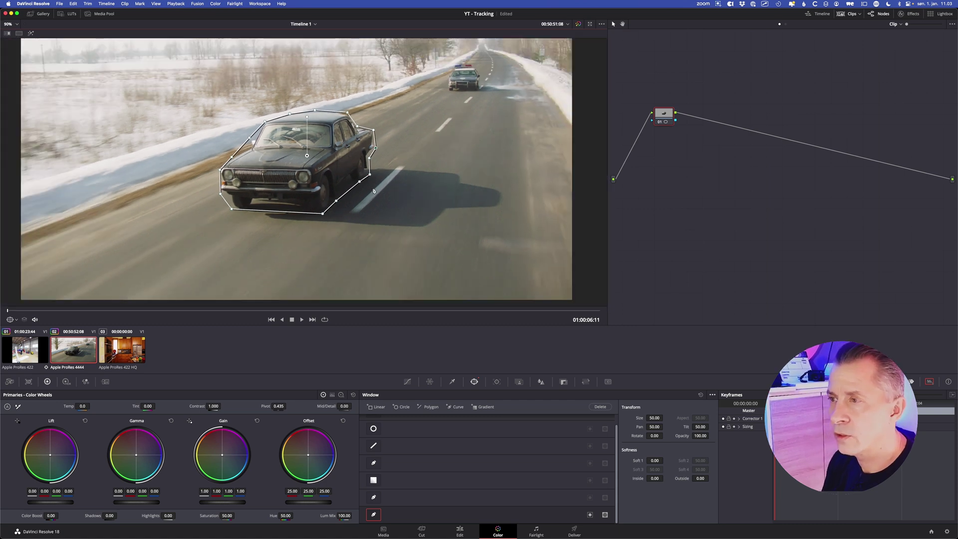
click(497, 382)
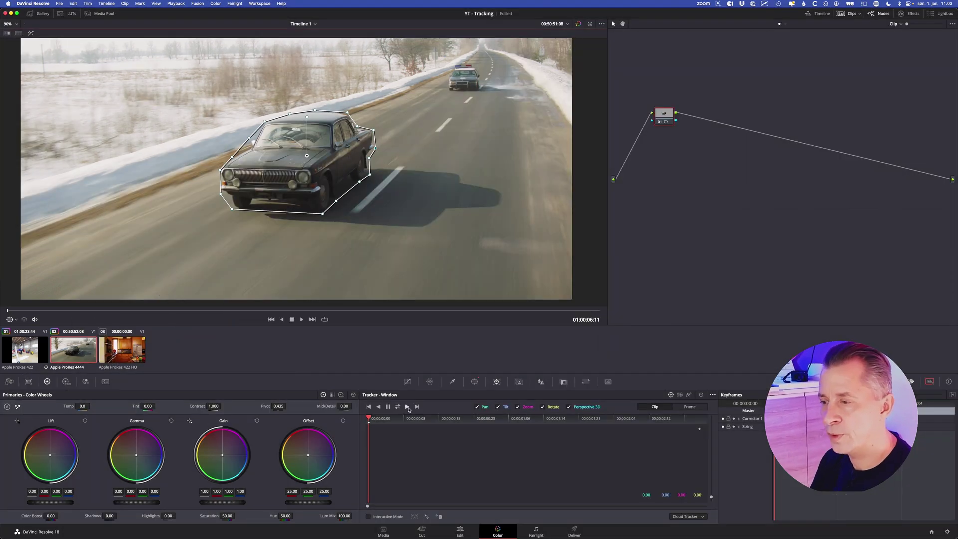
click(407, 406)
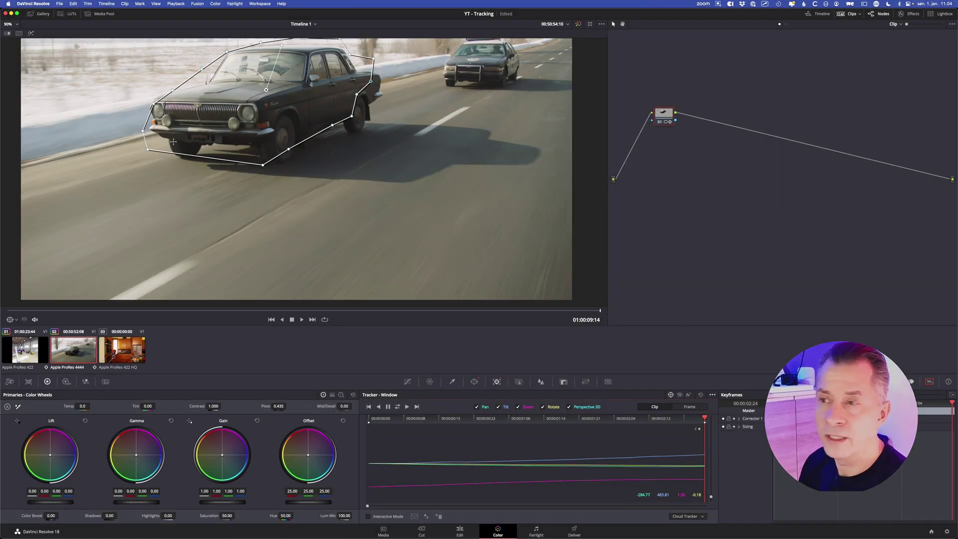
- Return to the car clip's first frame and reset the track data on the active window
scroll(174, 142, up, 2)
scroll(263, 154, down, 4)
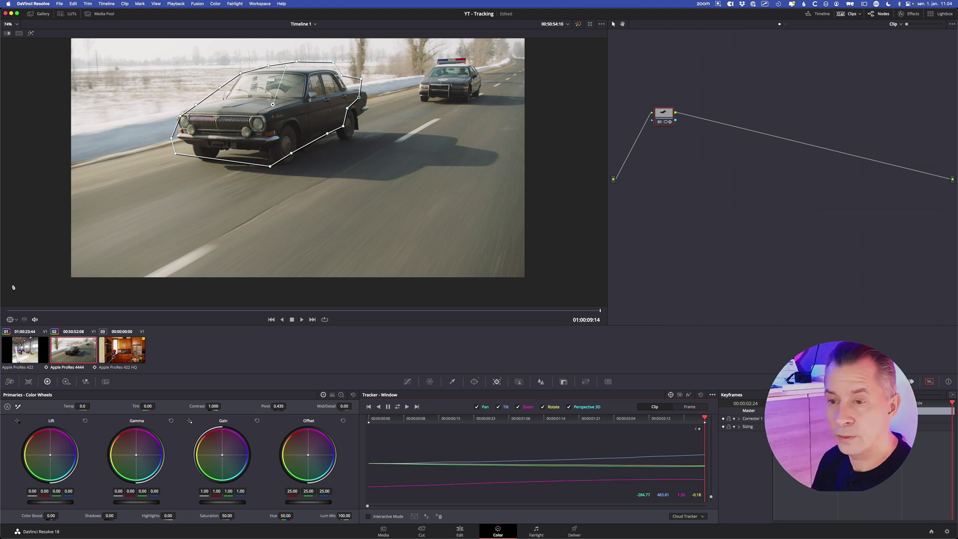
click(8, 310)
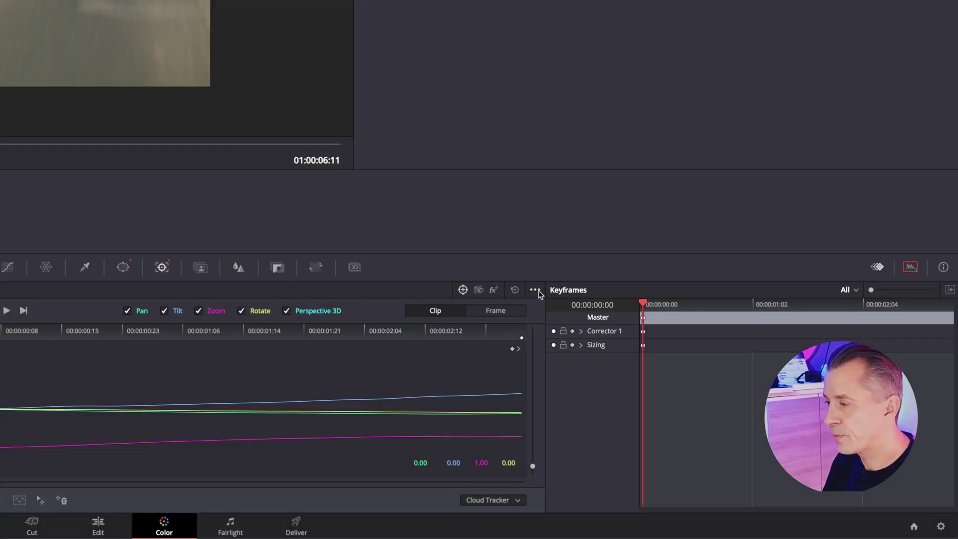
click(535, 290)
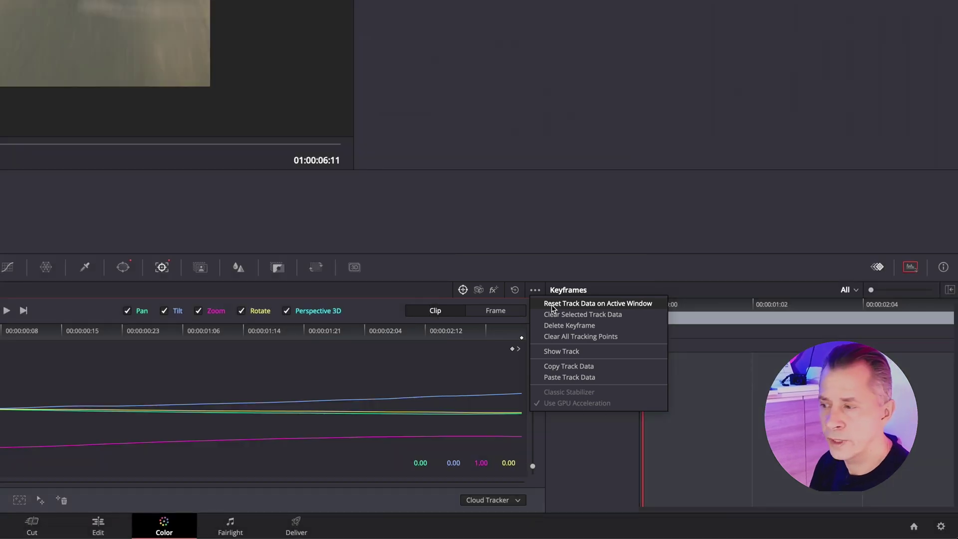
click(552, 305)
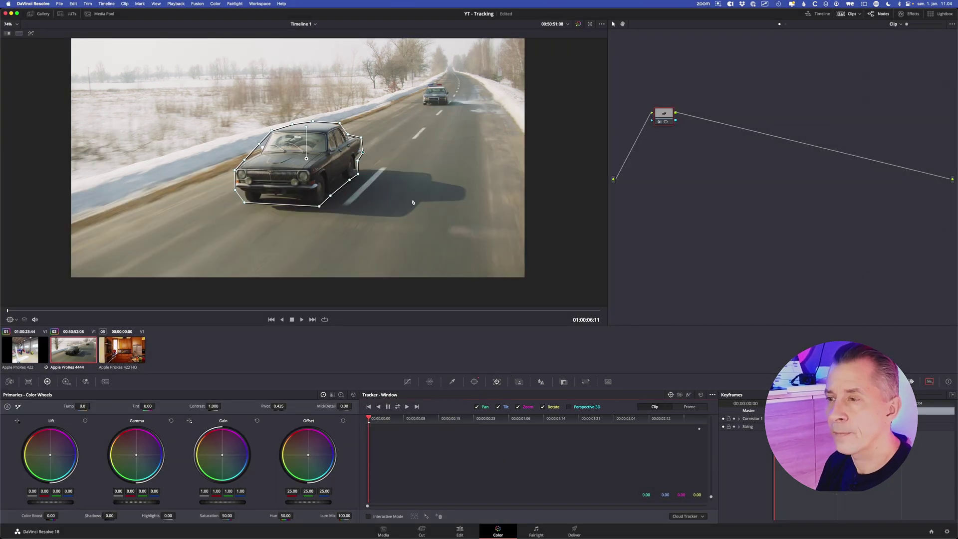
- Retrack the car's window forward with the Cloud Tracker without Perspective 3D, and save the project
click(407, 407)
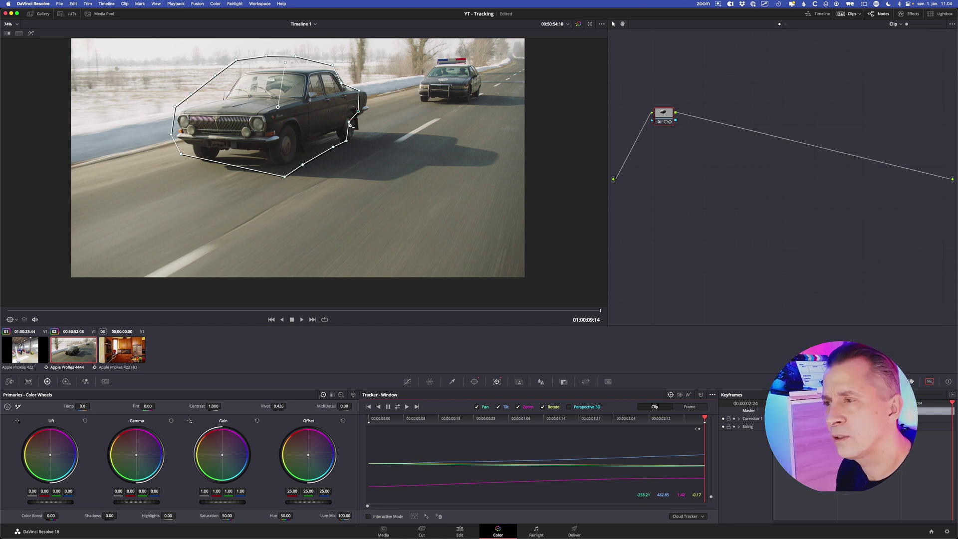
key(super+s)
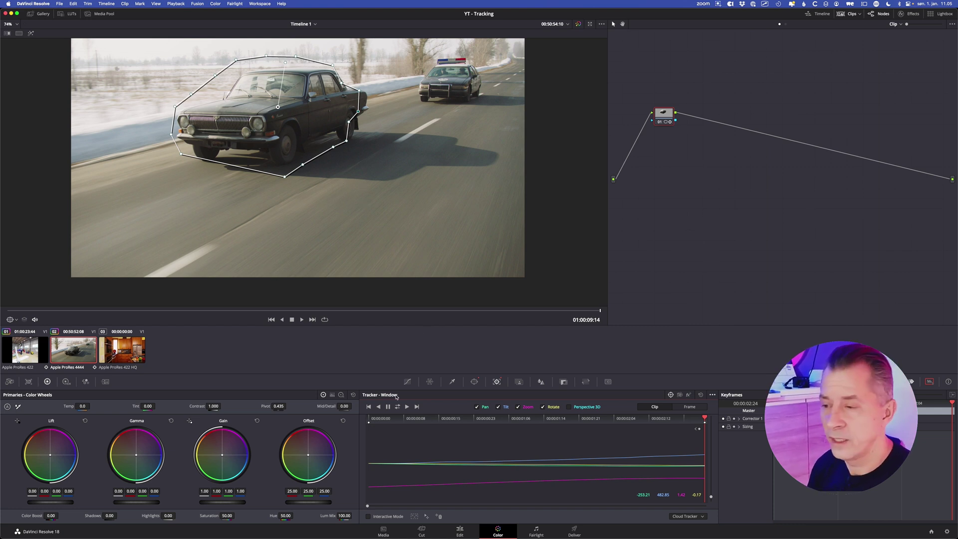
- Reset the active window's track data at the first frame and switch the tracker to Point Tracker
click(369, 420)
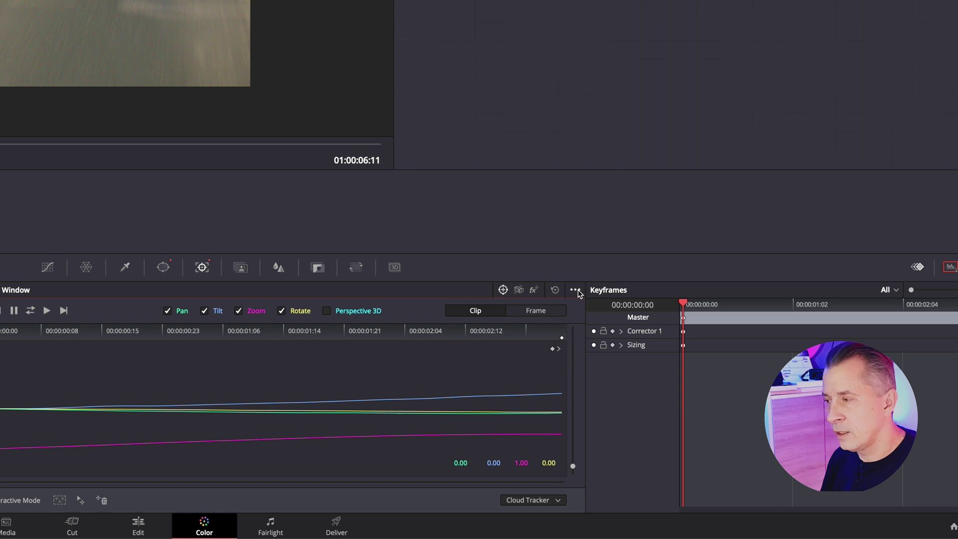
click(713, 394)
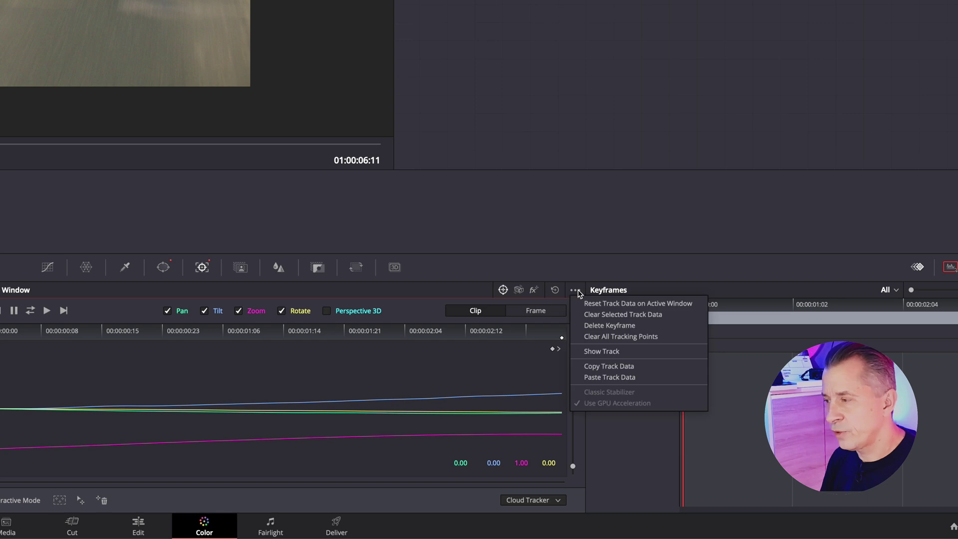
click(594, 306)
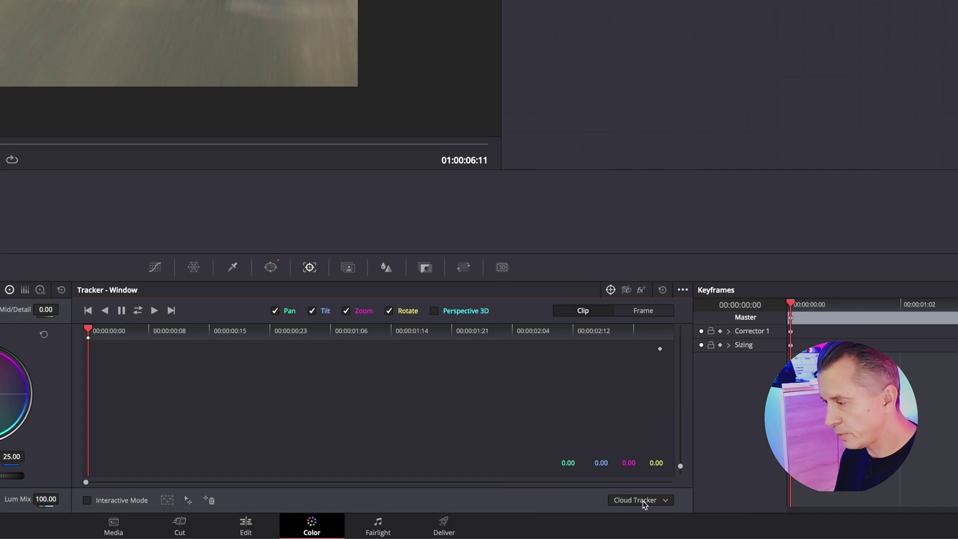
click(644, 501)
click(634, 527)
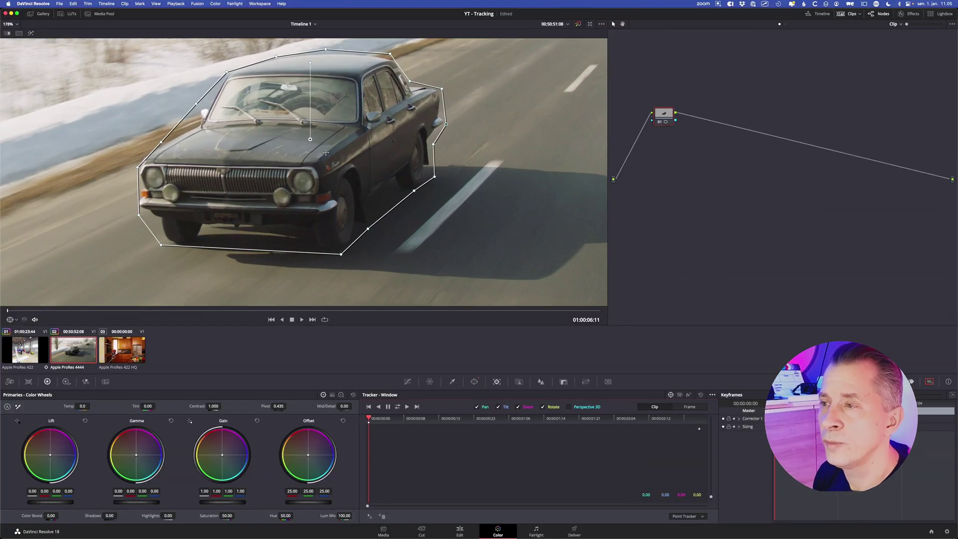
- Add tracking points on the black car's rear corner, its rear side below the back window, and its far side mirror
drag(312, 209, 323, 167)
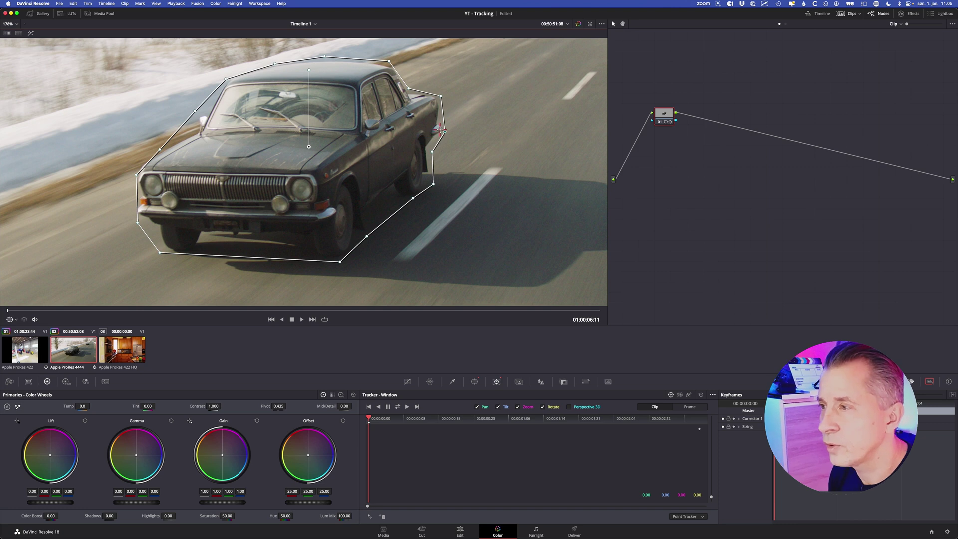
click(369, 516)
click(441, 128)
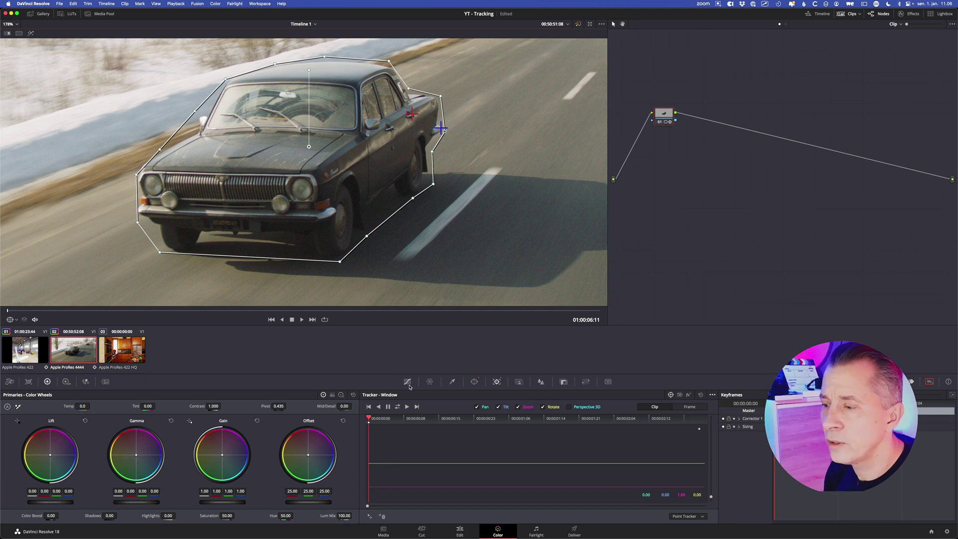
click(370, 517)
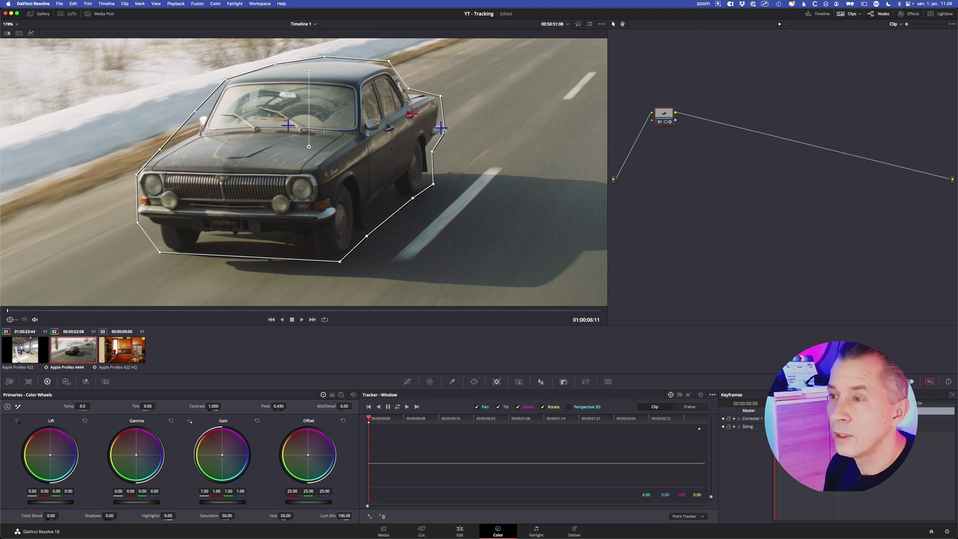
drag(288, 125, 203, 117)
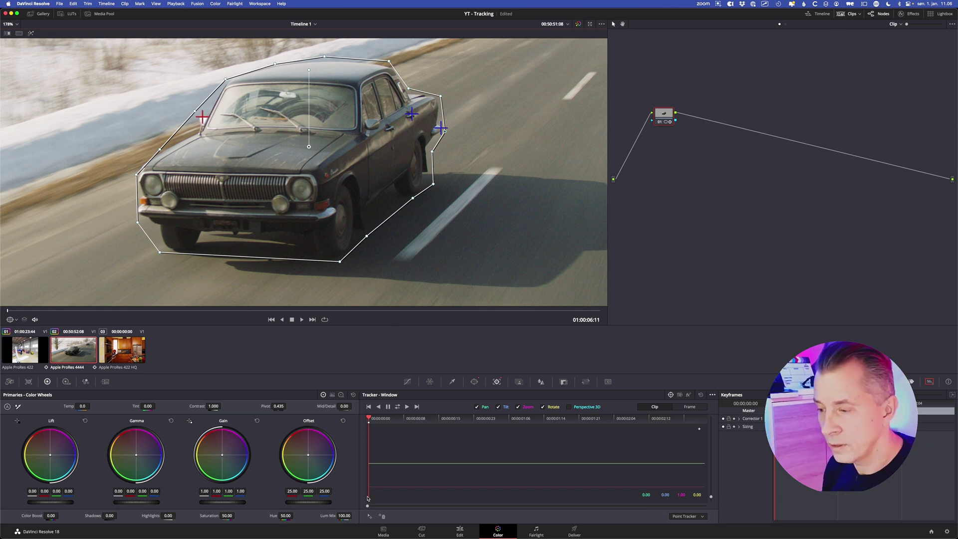
- Add tracking points on the front bumper corner, licence plate, front wheel and rear wheel of the black car
click(370, 517)
drag(288, 124, 142, 198)
click(370, 517)
drag(291, 130, 233, 236)
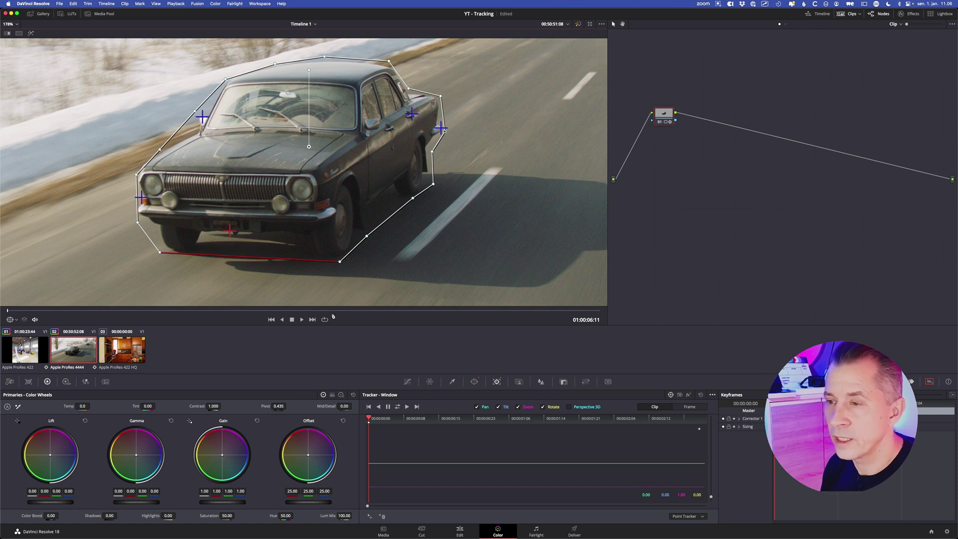
click(370, 517)
drag(288, 125, 343, 220)
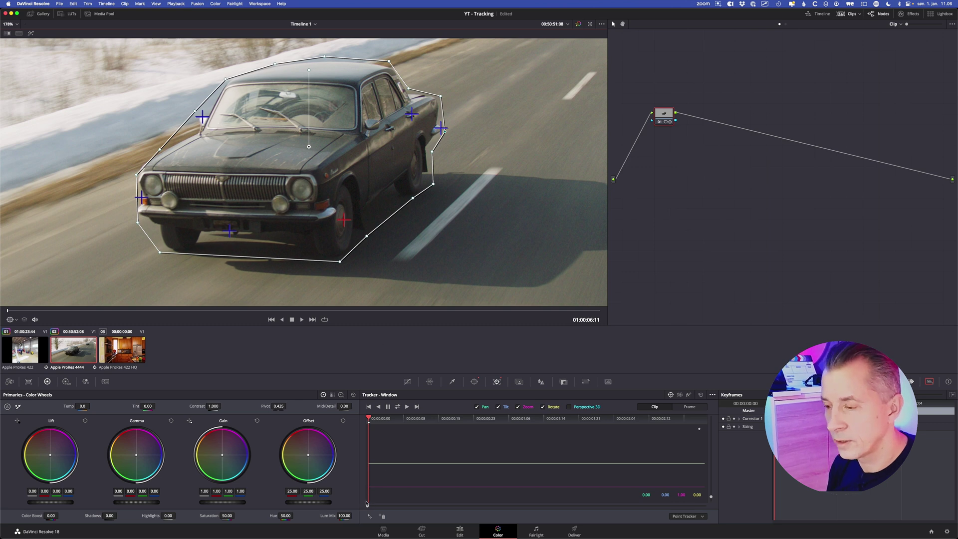
click(369, 518)
drag(289, 124, 427, 171)
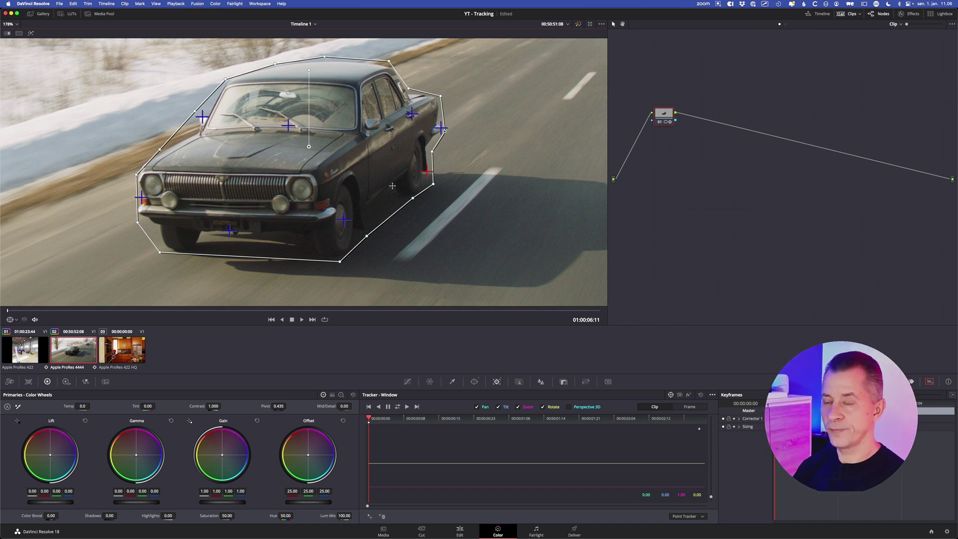
- Track the car's window forward to the clip's end with the placed points, and move the node slightly down in the graph
scroll(392, 186, down, 6)
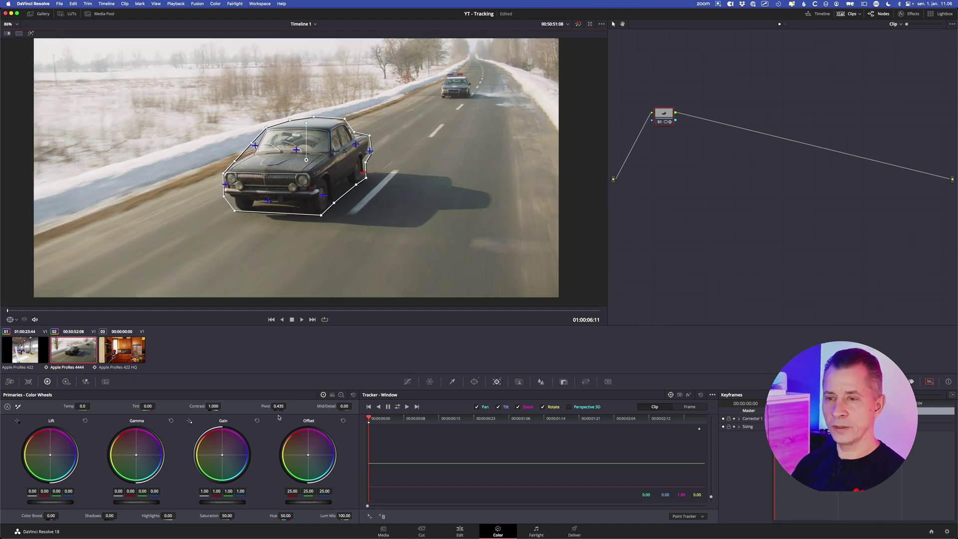
click(406, 406)
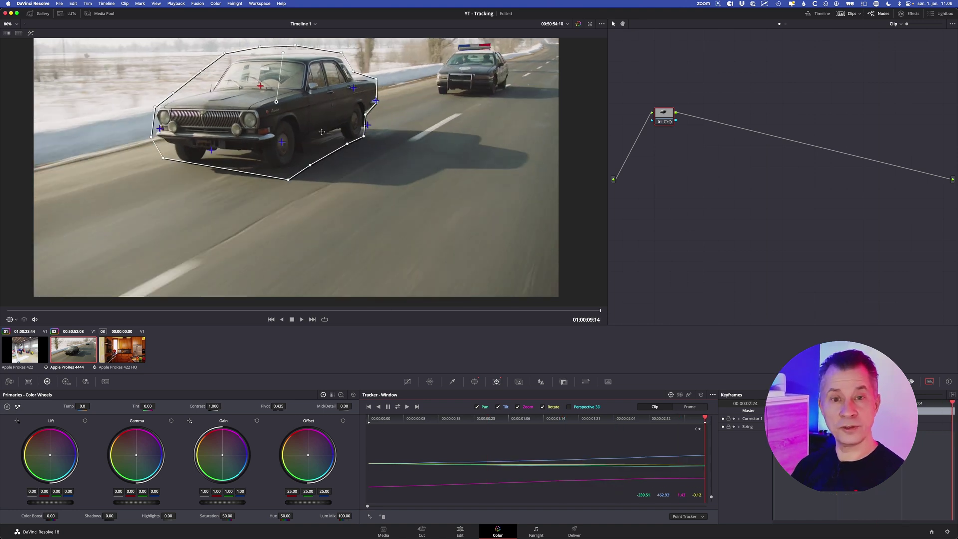
scroll(346, 134, up, 2)
scroll(292, 98, up, 5)
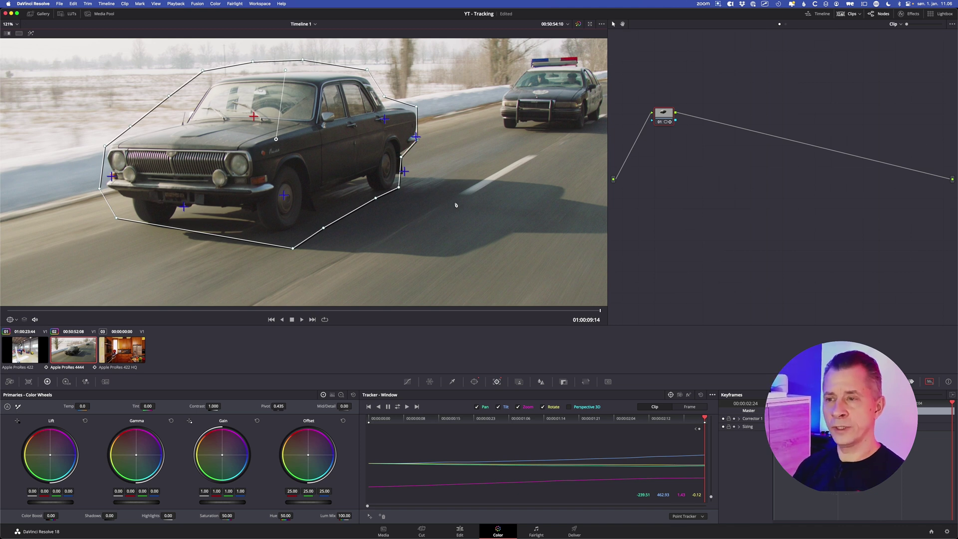
scroll(303, 220, down, 3)
drag(662, 122, 665, 143)
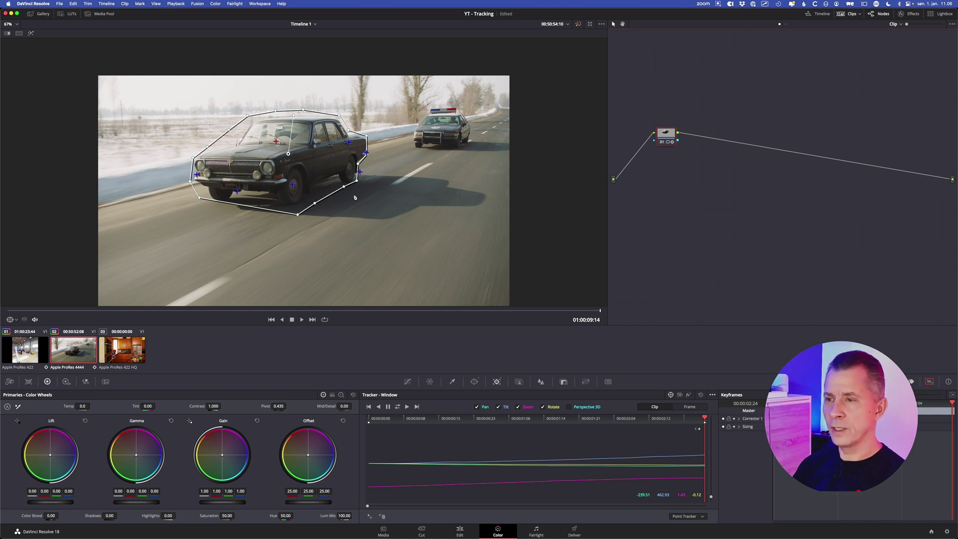
drag(355, 198, 367, 153)
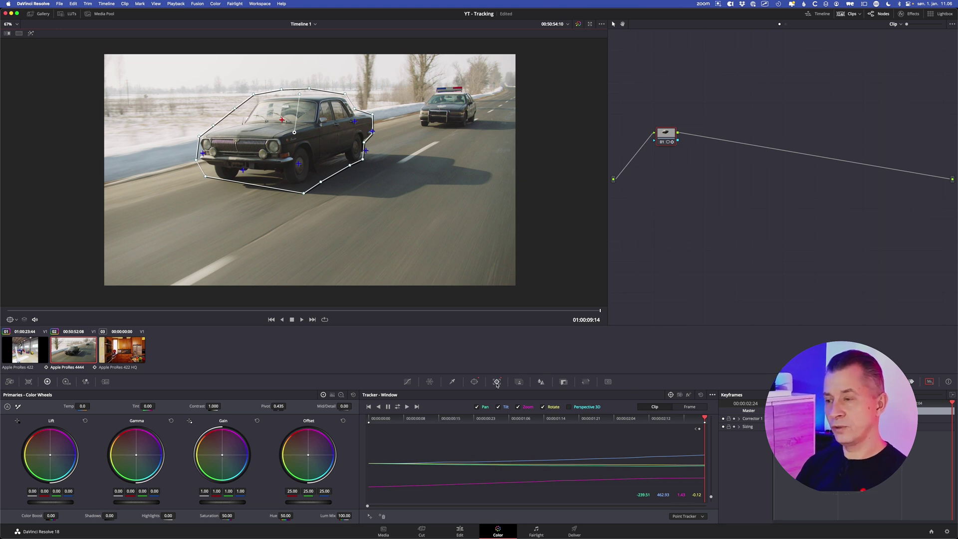
- Set the car window's outside softness to 6.80 and hide the window outline on the clip's first frame
click(474, 382)
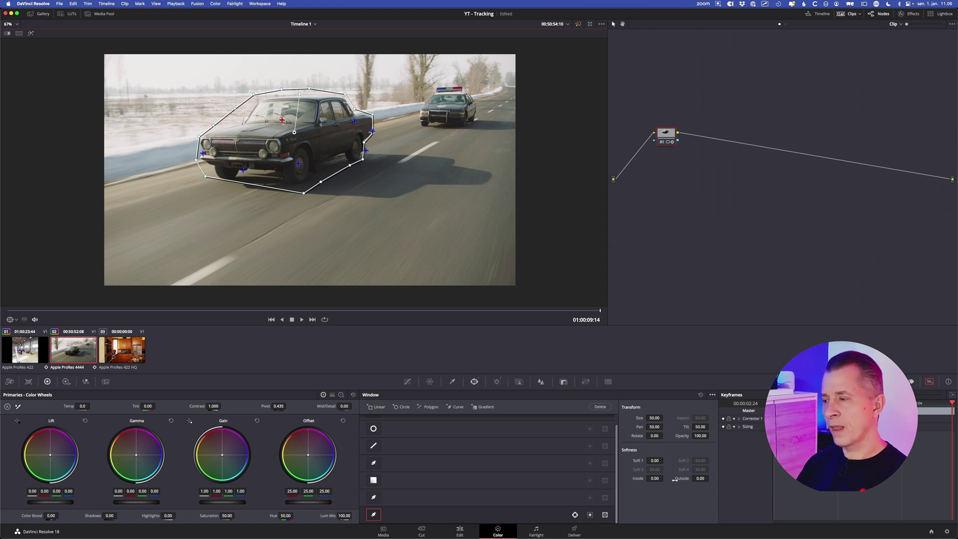
drag(678, 479, 783, 491)
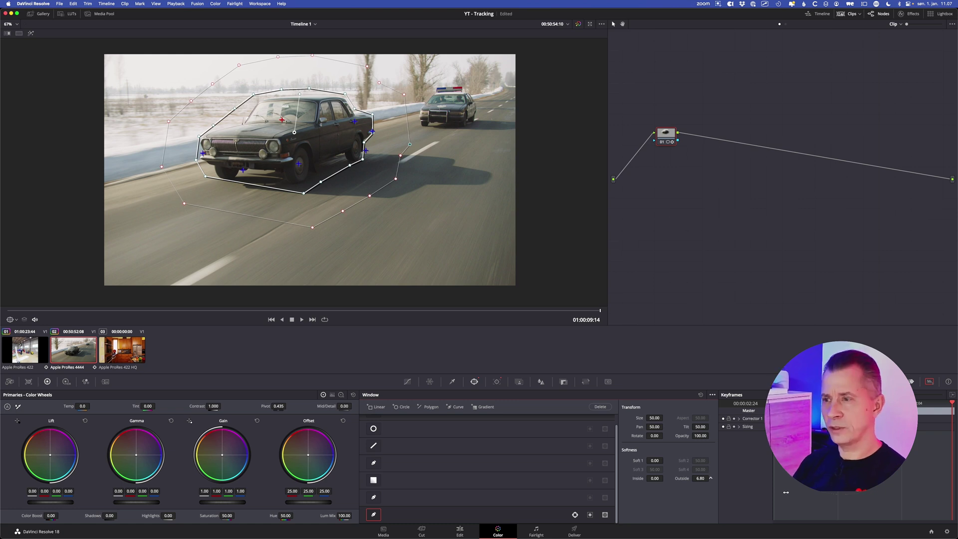
scroll(320, 170, down, 2)
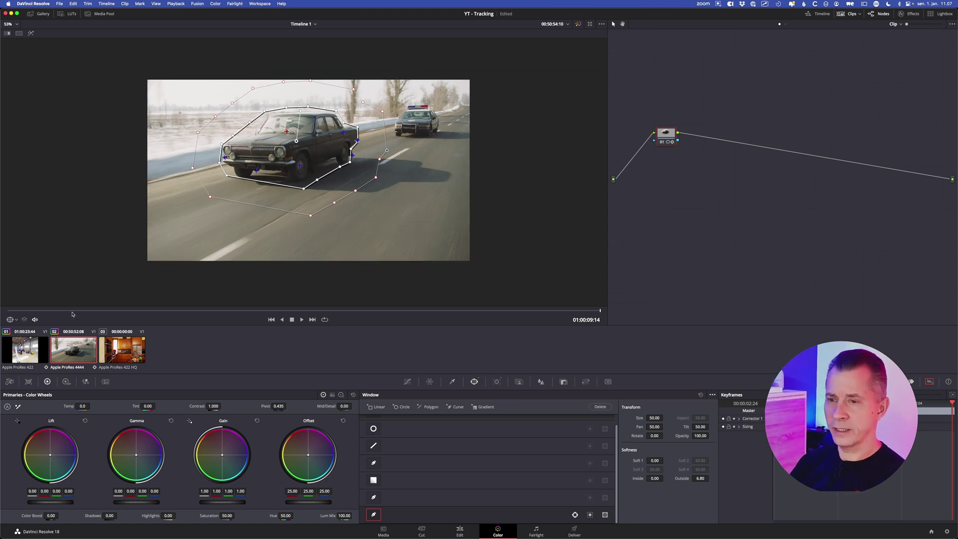
click(8, 311)
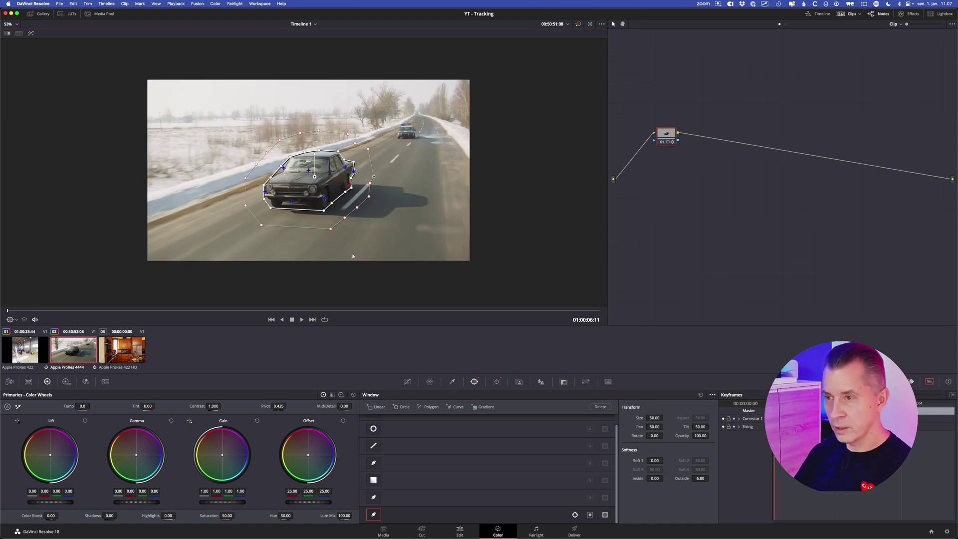
key(shift+grave)
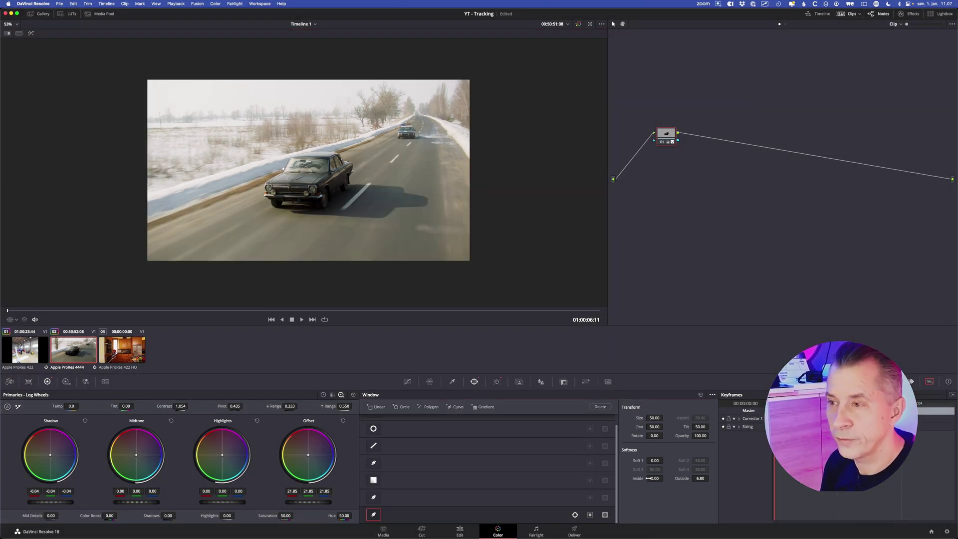
- Fine-tune the car window's outside softness against the graded picture, ending at 6.00
drag(683, 479, 593, 497)
scroll(365, 276, up, 6)
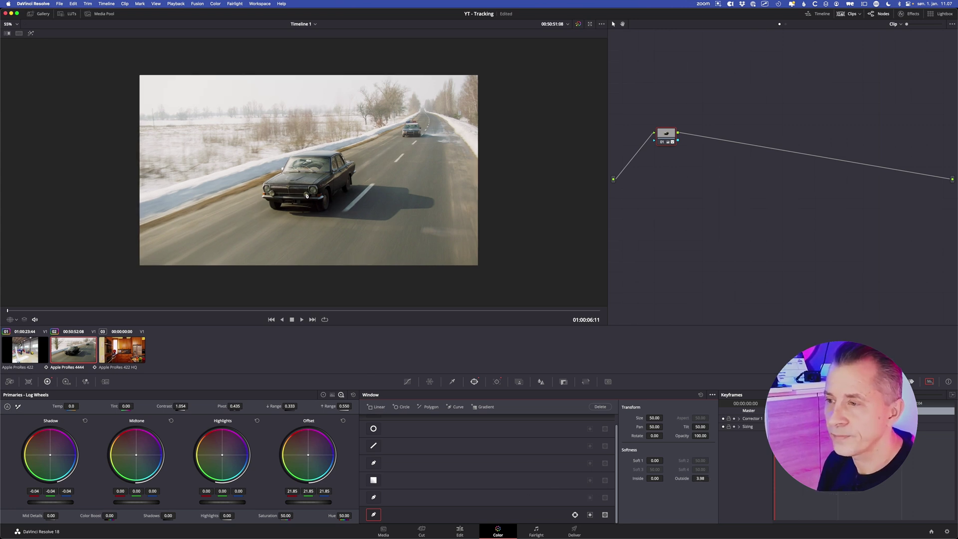
scroll(344, 220, up, 3)
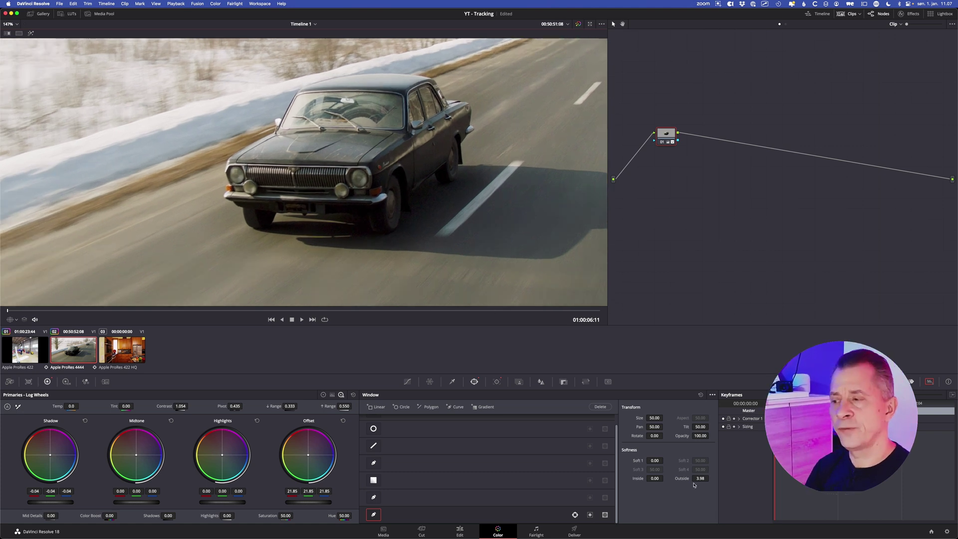
mouse_move(679, 478)
mouse_down()
mouse_move(728, 492)
mouse_move(628, 478)
mouse_move(695, 482)
mouse_up()
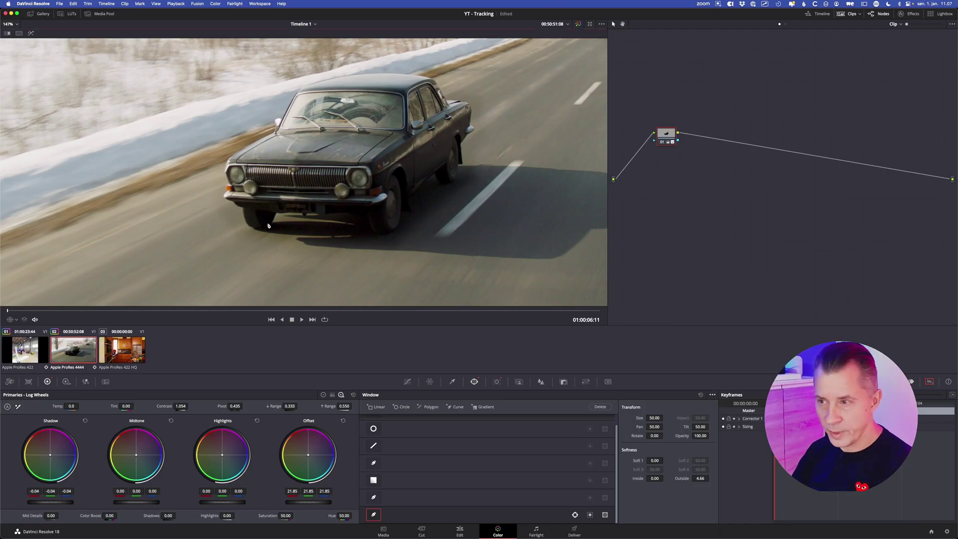
key(shift+z)
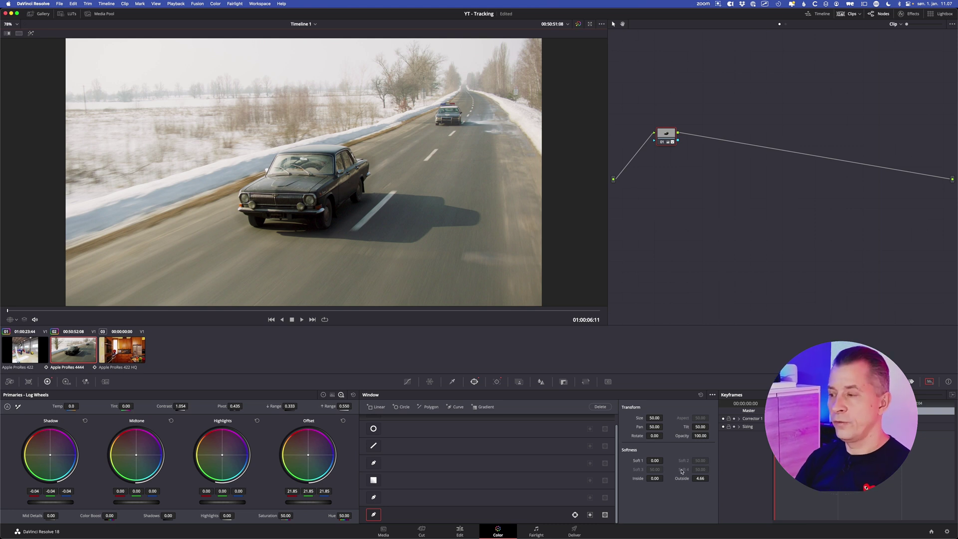
drag(699, 480, 715, 484)
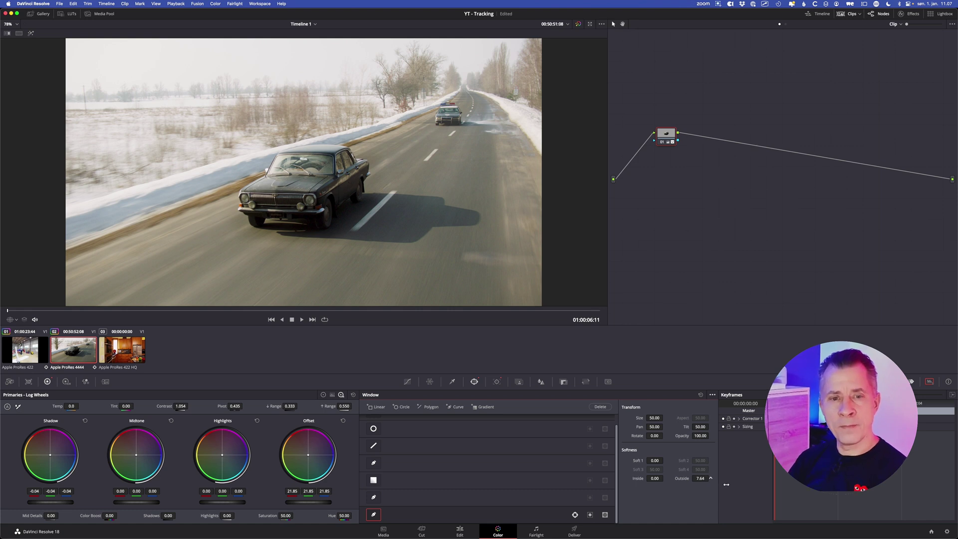
drag(707, 487, 700, 490)
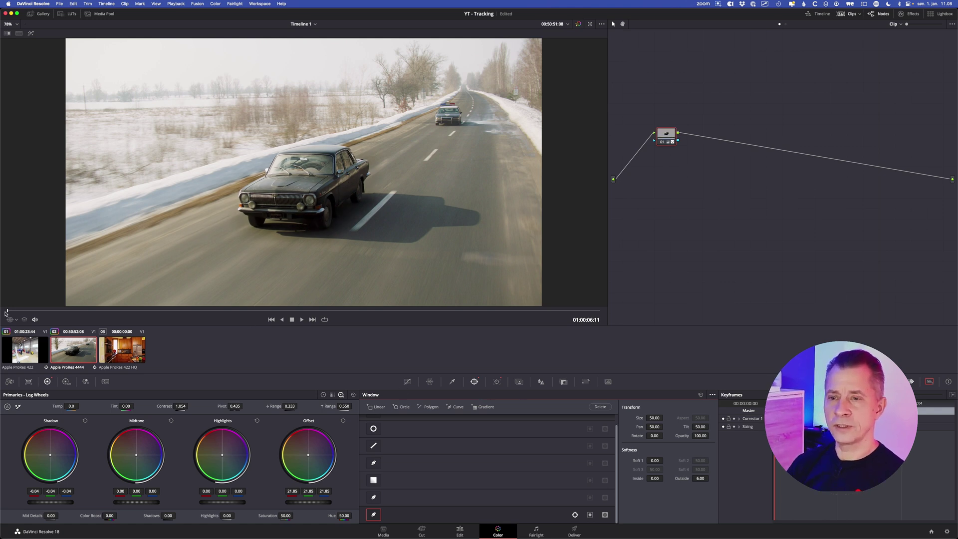
- Return the playhead to the car clip's start and switch to the third clip, the kitchen shot
mouse_move(7, 312)
mouse_down()
mouse_move(143, 310)
mouse_move(208, 329)
mouse_move(307, 332)
mouse_move(456, 324)
mouse_move(2, 319)
mouse_up()
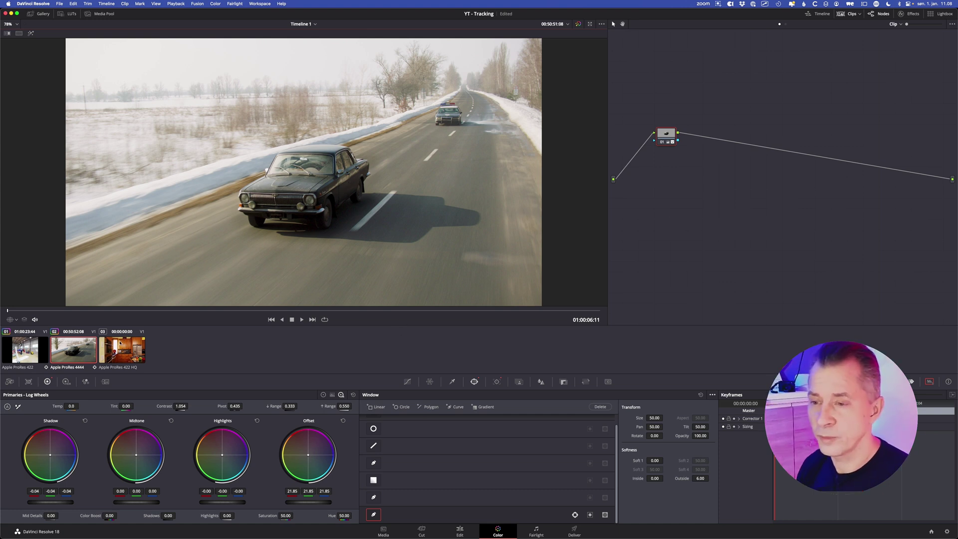
click(123, 352)
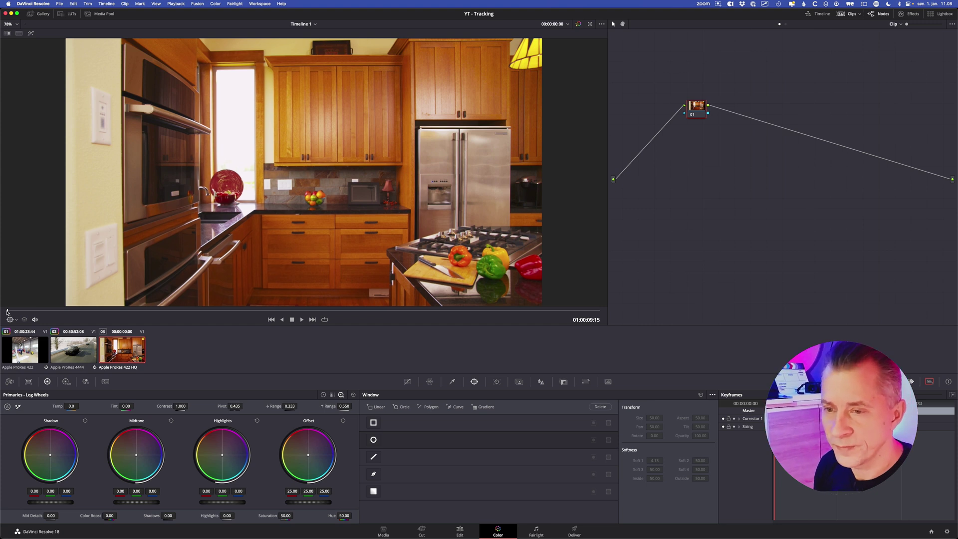
- Play and scrub through the kitchen clip to examine how the camera moves around the refrigerator and counter
key(space)
drag(216, 310, 598, 304)
key(j)
key(j)
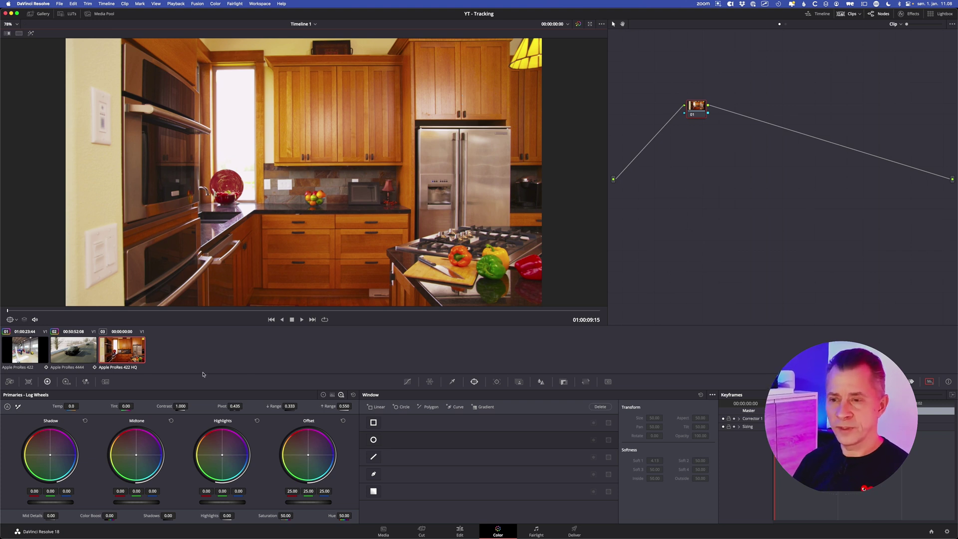
scroll(421, 129, up, 2)
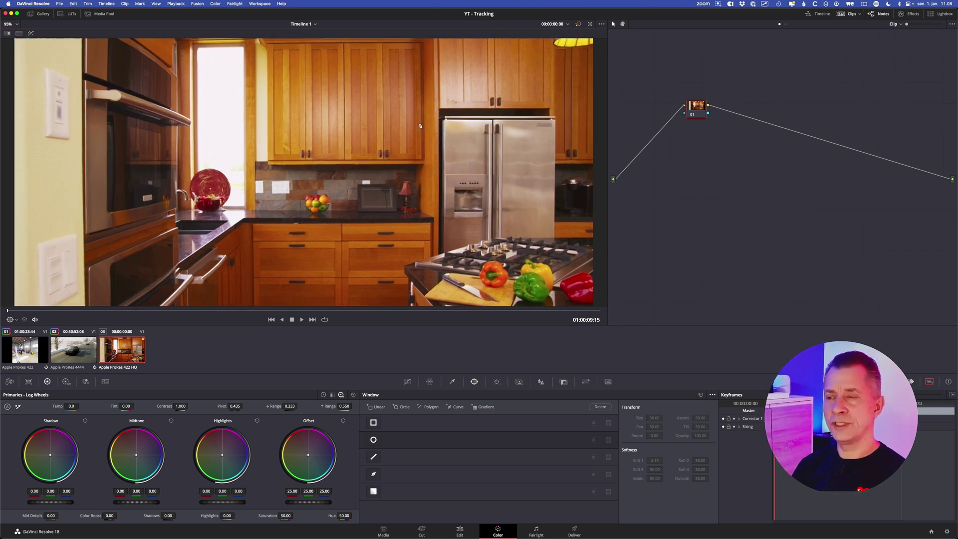
scroll(420, 129, down, 3)
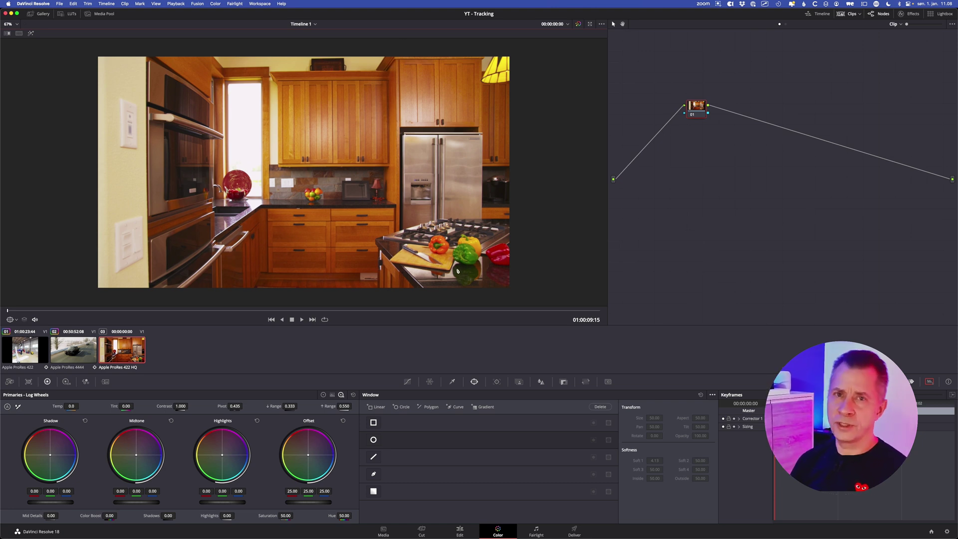
- Add a linear window, stretch it over the refrigerator side past the frame edges, and darken it with the offset at 12.22
click(372, 408)
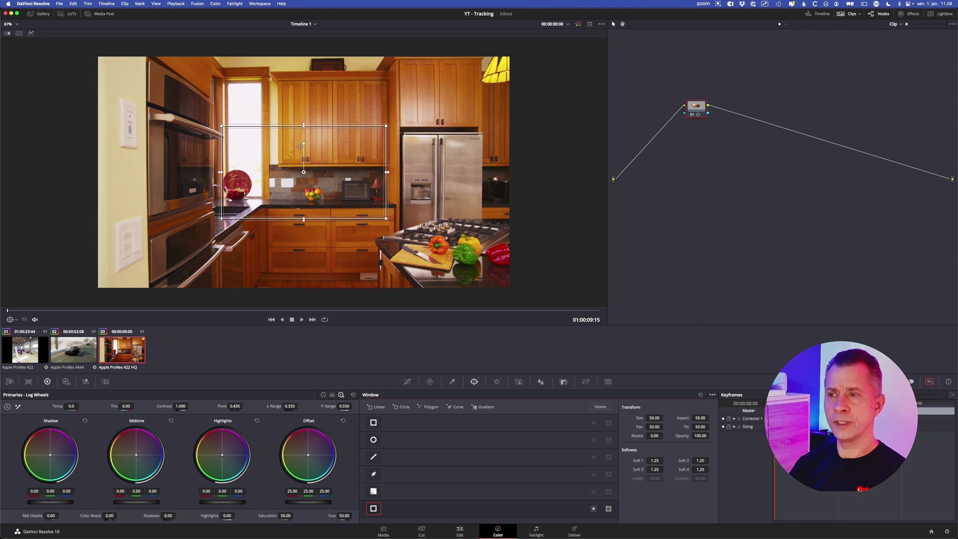
drag(304, 134, 466, 41)
drag(467, 190, 467, 306)
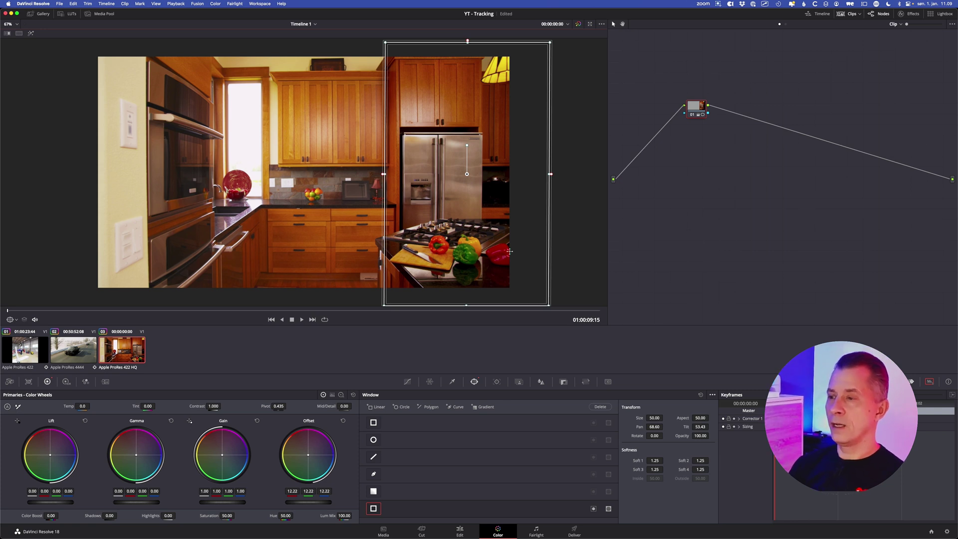
- Track the refrigerator window forward through the kitchen clip with the Cloud Tracker
click(497, 382)
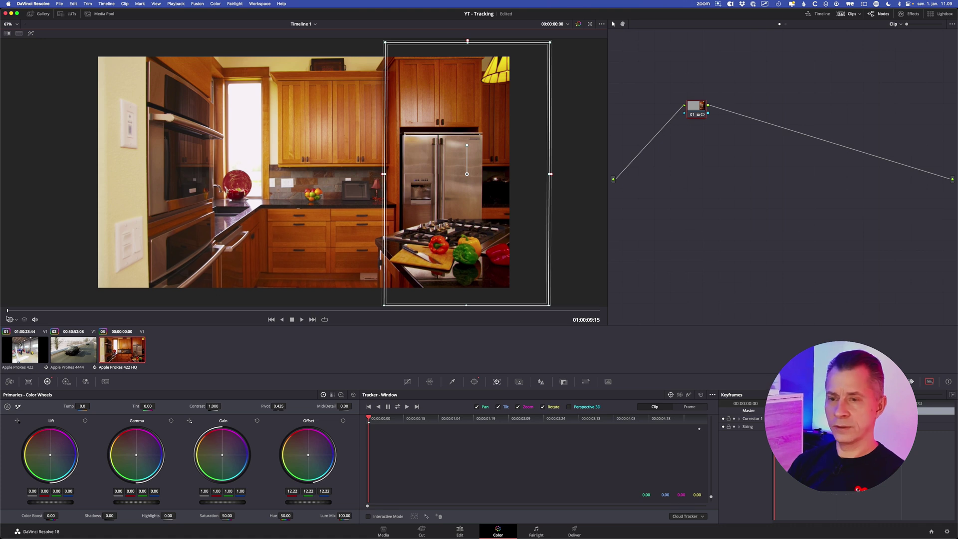
click(407, 407)
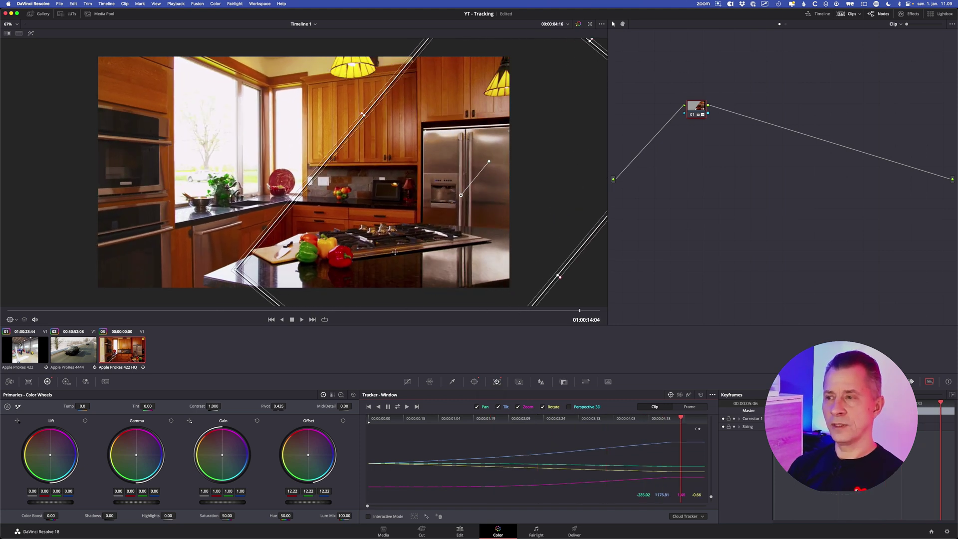
scroll(379, 254, down, 1)
scroll(379, 253, down, 2)
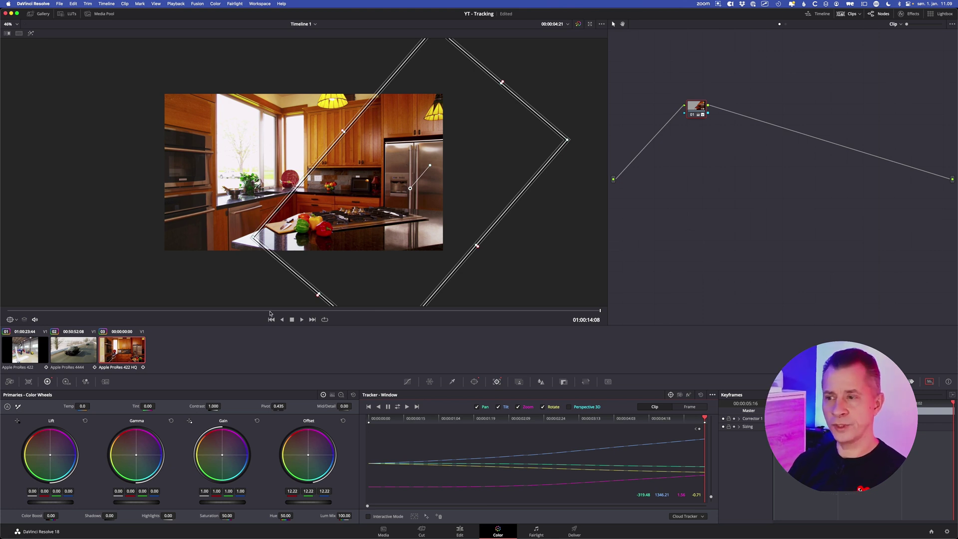
- Return to the kitchen clip's first frame and reset the track data on the active window
drag(136, 307, 2, 336)
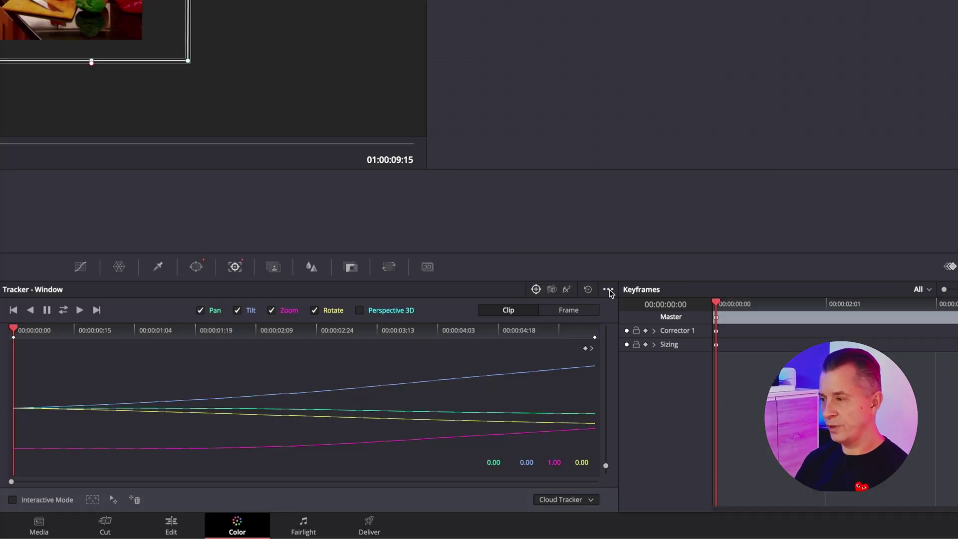
click(609, 290)
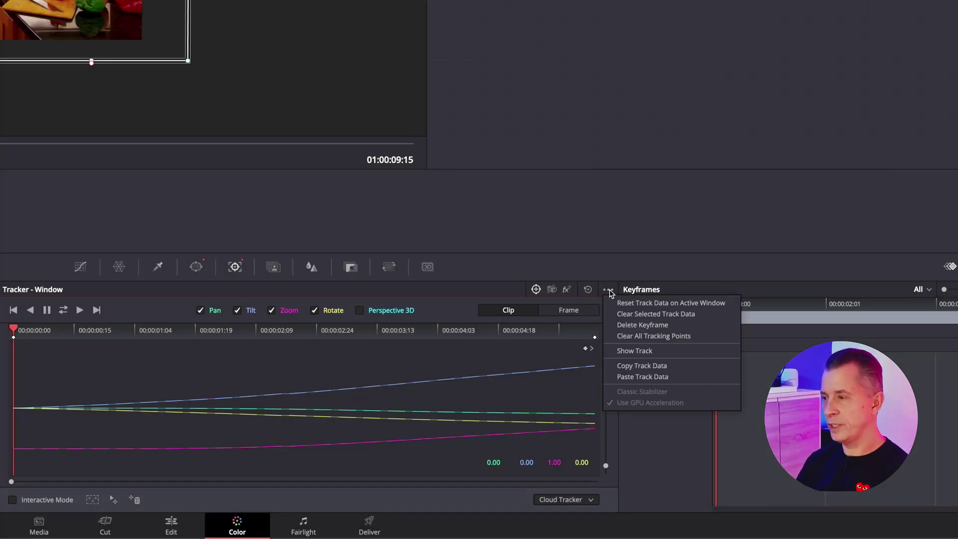
click(621, 304)
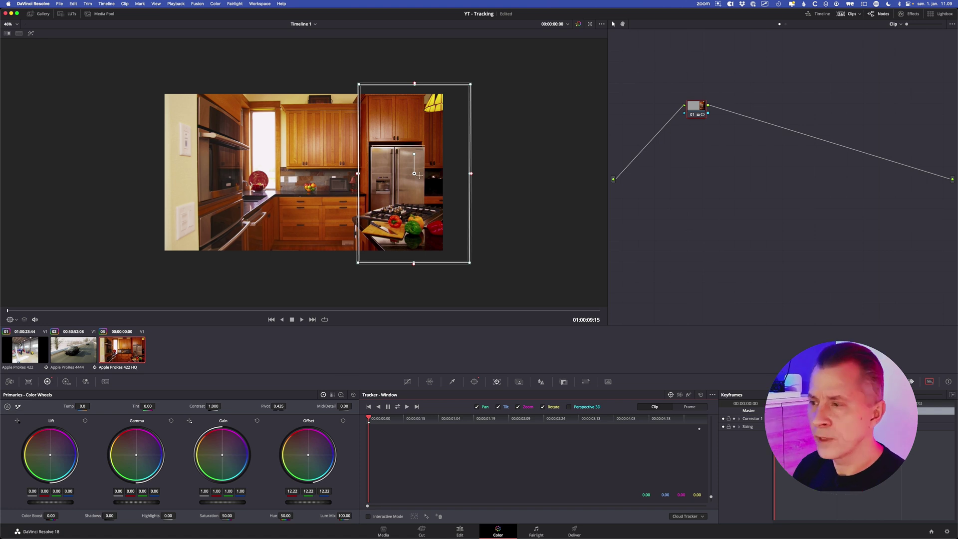
- Shrink the window to size 4.05 and place it over the refrigerator's door handles at pan 65.33 and tilt 56.32
scroll(415, 132, up, 5)
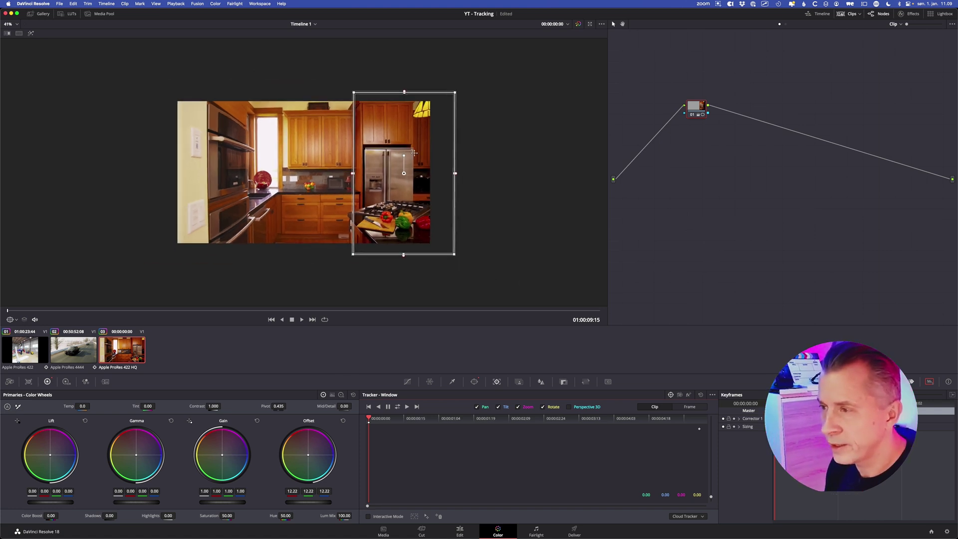
scroll(466, 202, down, 3)
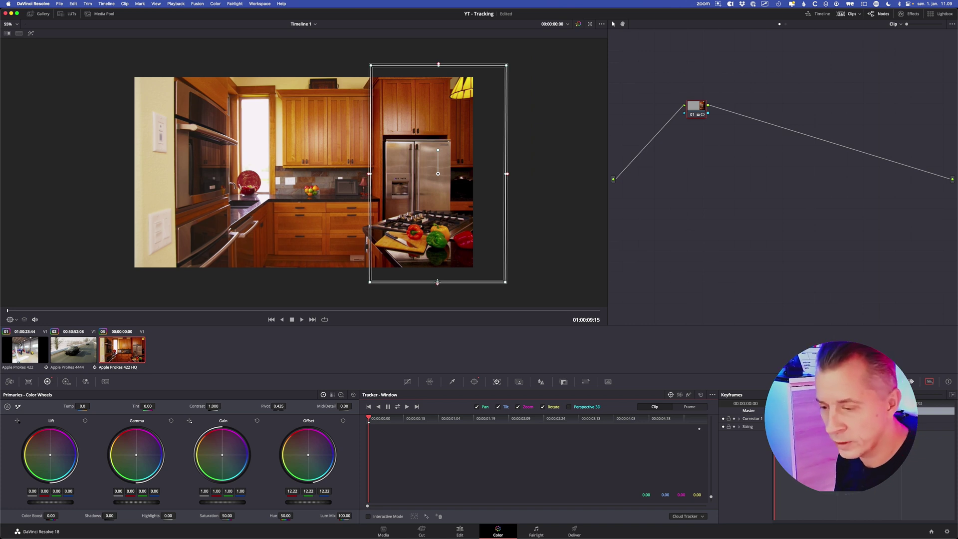
key(alt+shift+w)
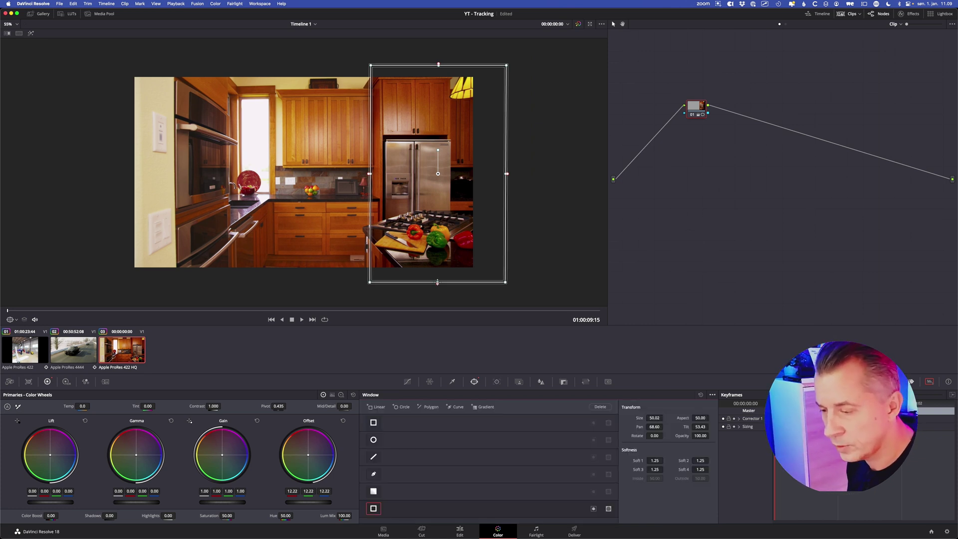
drag(505, 282, 414, 153)
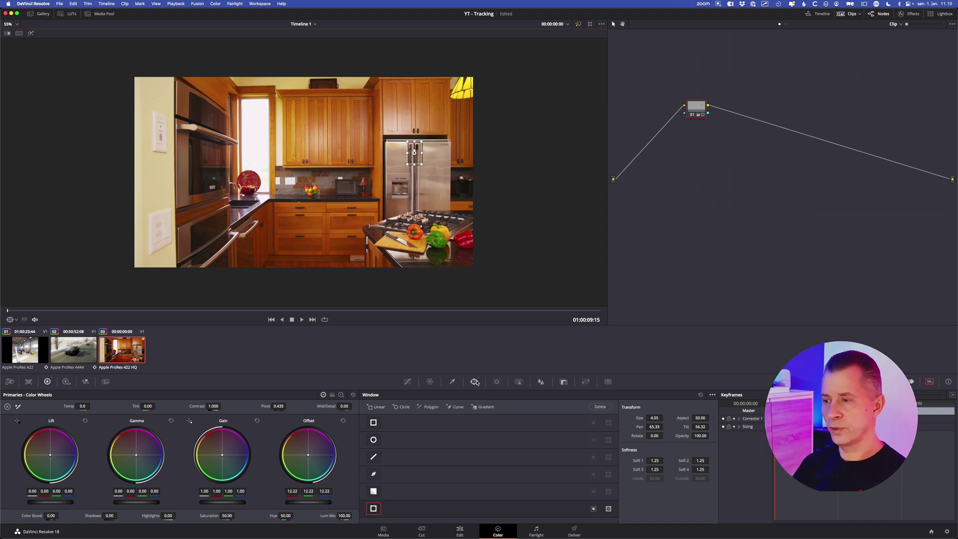
- Track the small handle window forward to the clip's end and return the playhead to the first frame
click(497, 383)
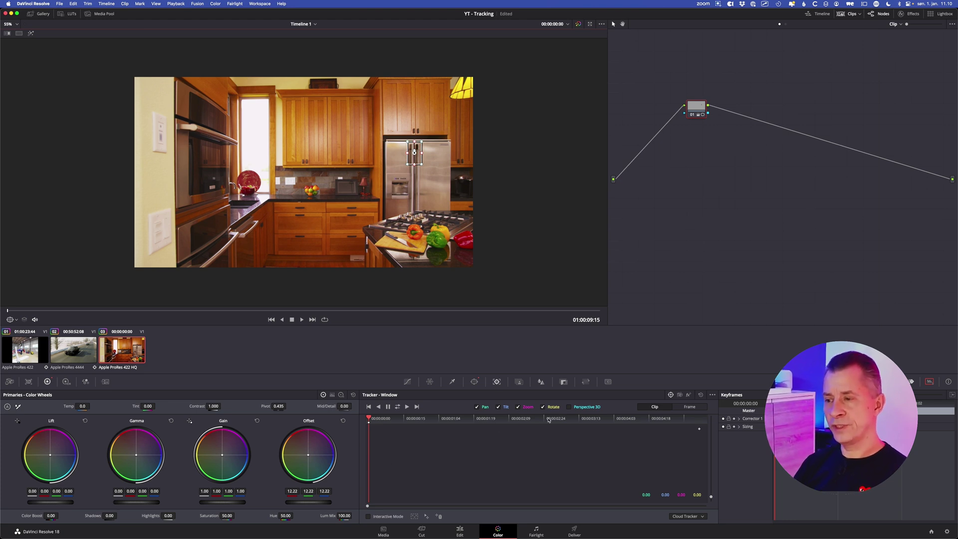
click(407, 407)
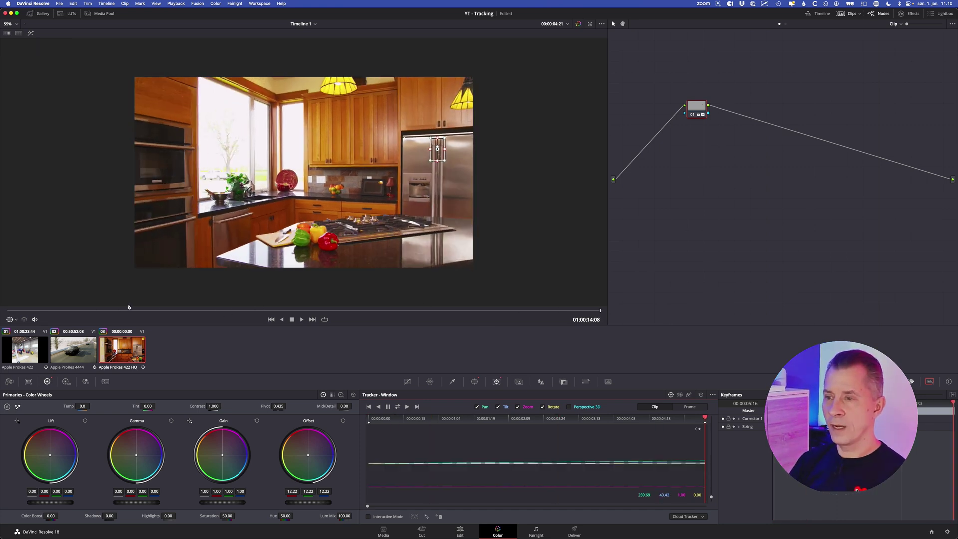
click(8, 310)
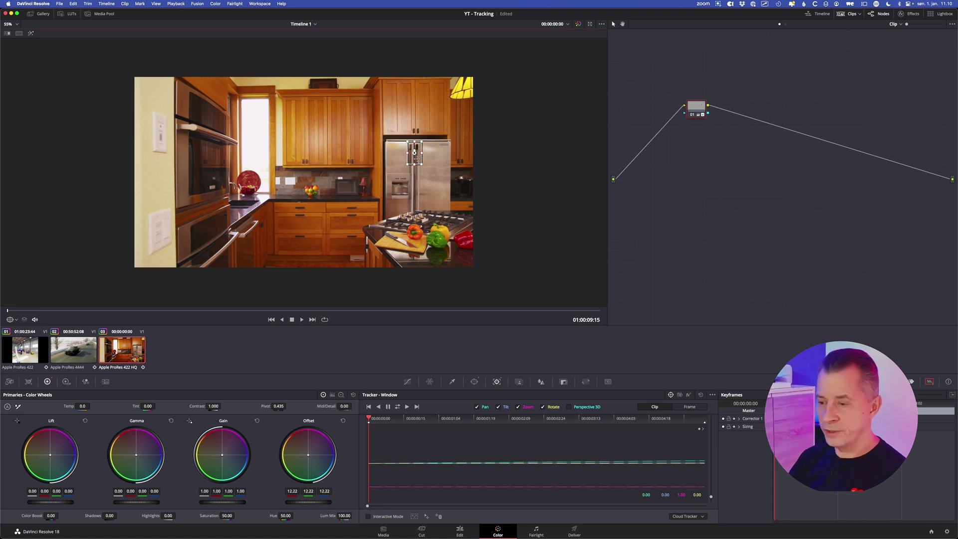
- Enlarge the tracked window to size 25.95 and aspect 60.60, stretch it over the whole refrigerator side, and play the clip to check it
click(415, 155)
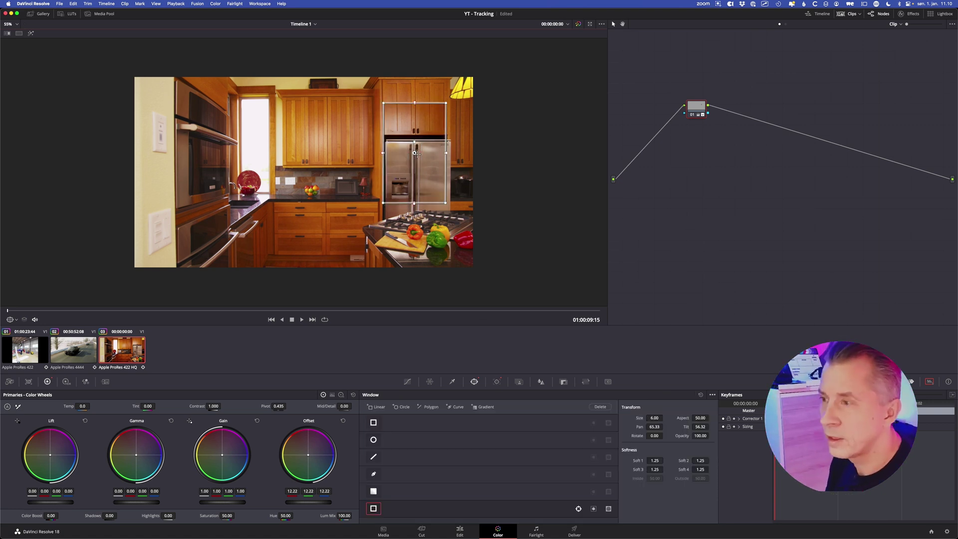
drag(415, 153, 418, 116)
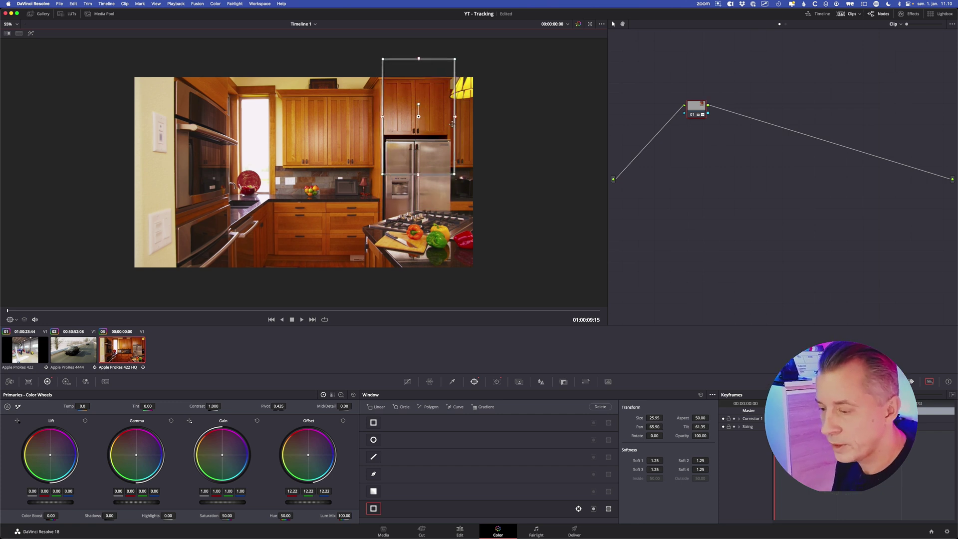
click(452, 124)
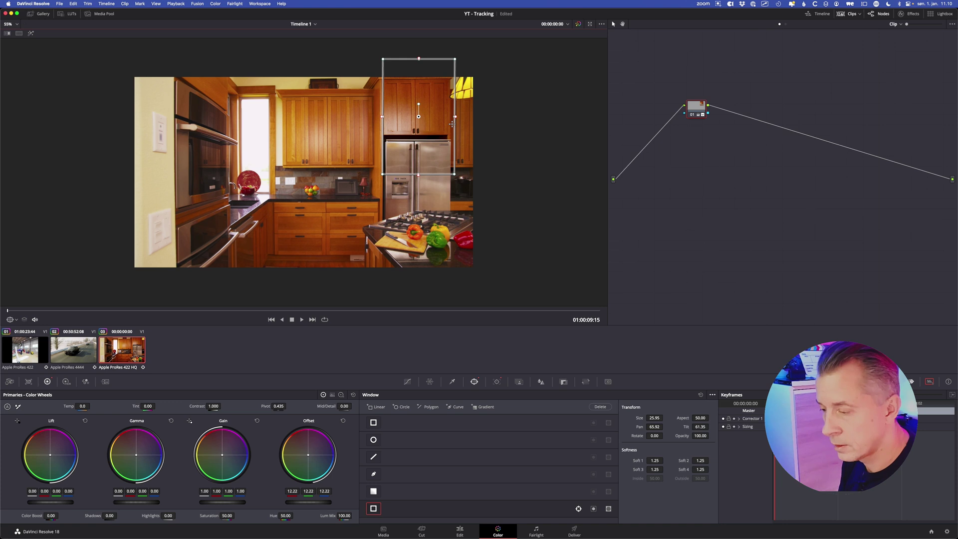
drag(452, 124, 424, 123)
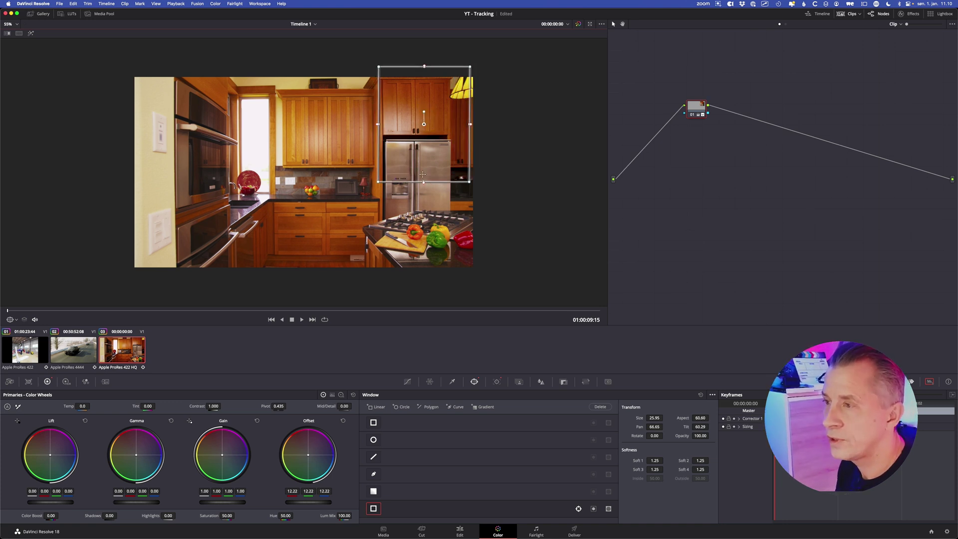
drag(425, 182, 422, 297)
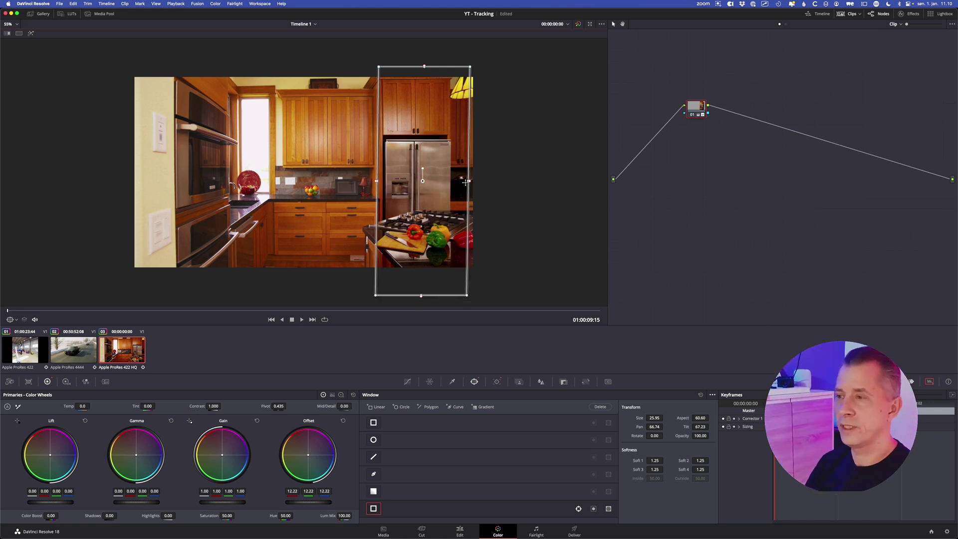
drag(468, 182, 491, 183)
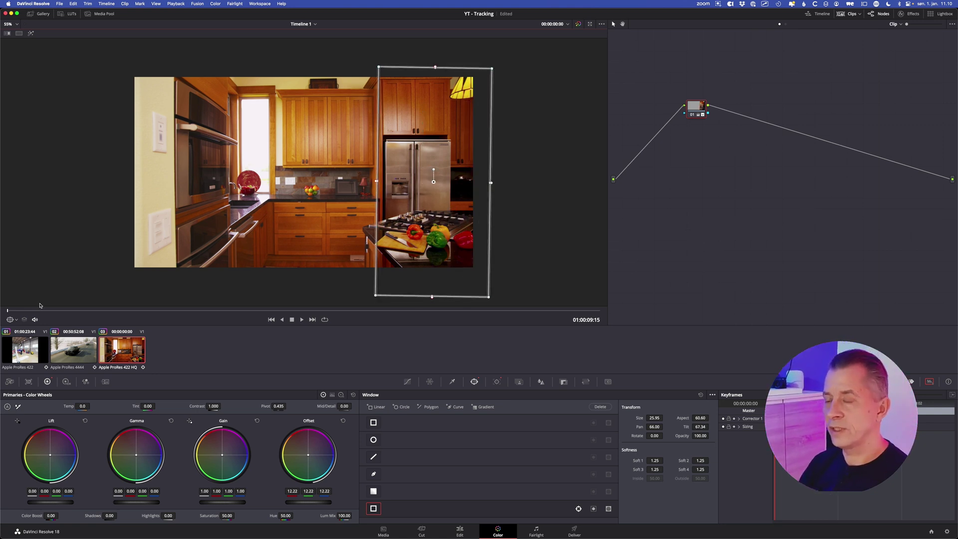
key(space)
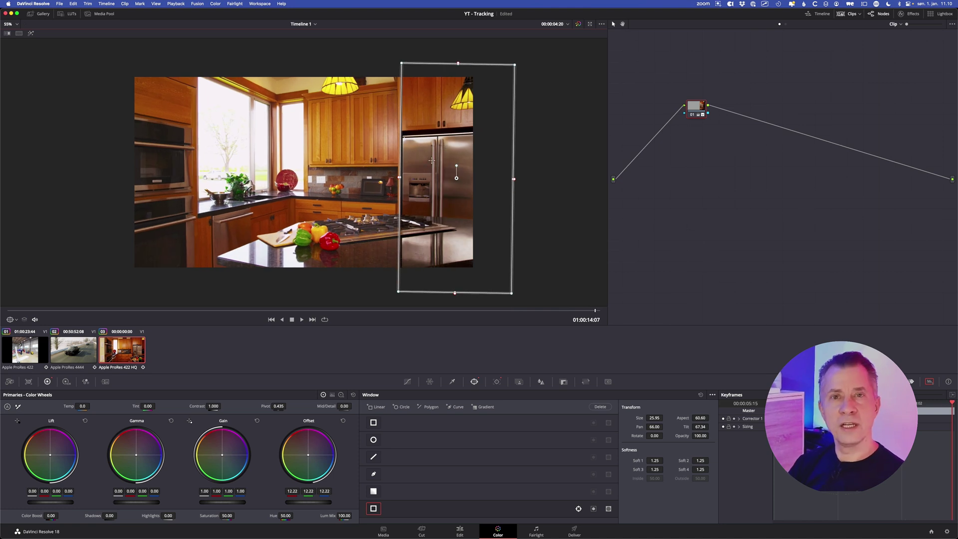
- Reset the grade of the kitchen clip's node and return the playhead to the first frame
right_click(693, 111)
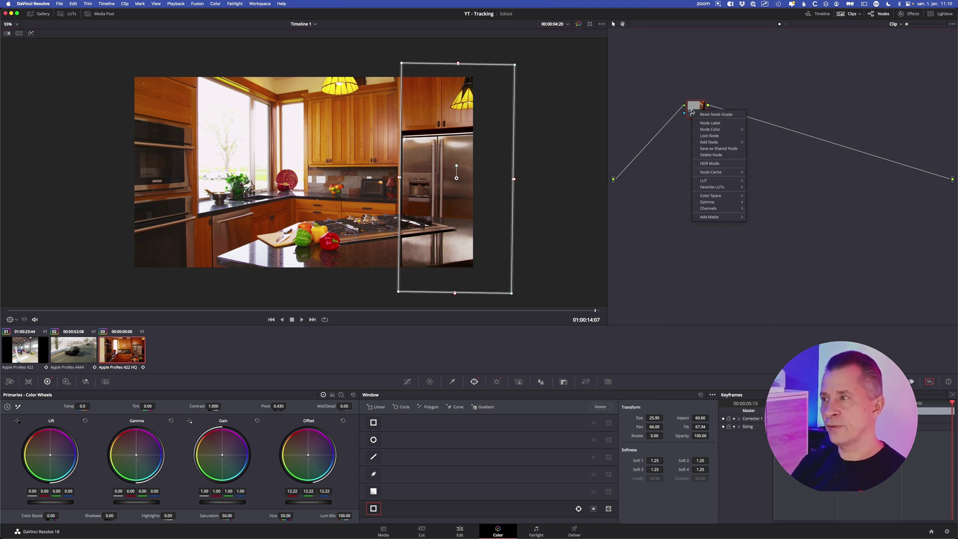
click(709, 116)
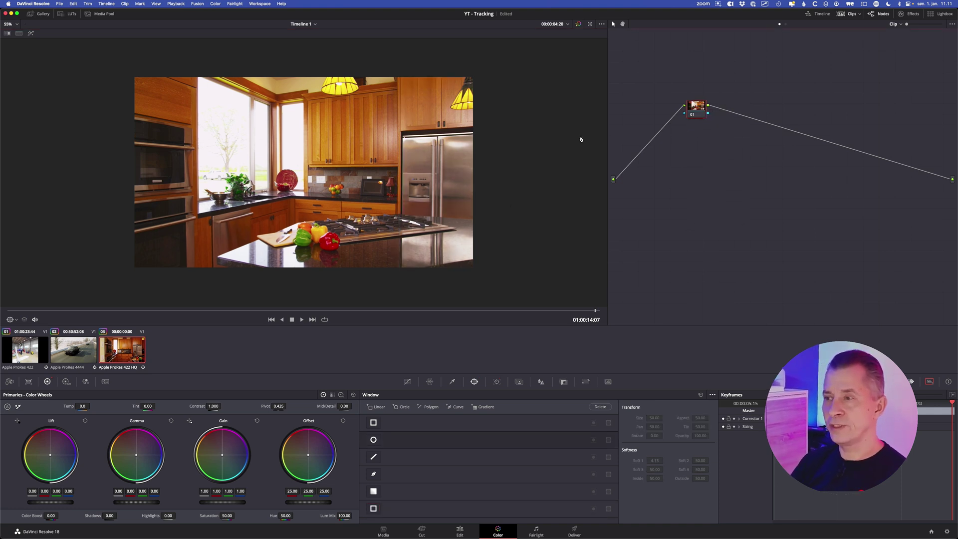
click(9, 311)
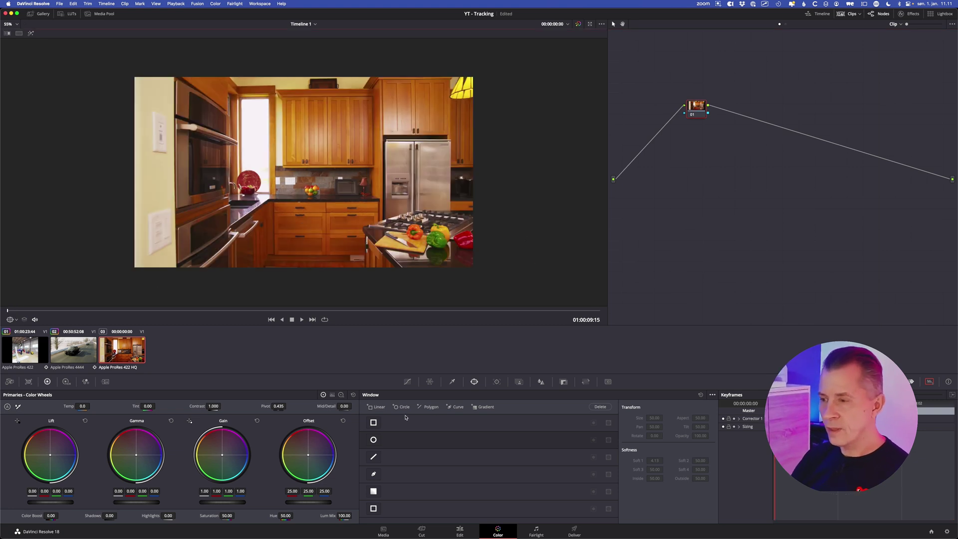
- Add a new linear window and stretch it over the refrigerator side of the kitchen, beyond the frame's upper and lower edges
click(377, 407)
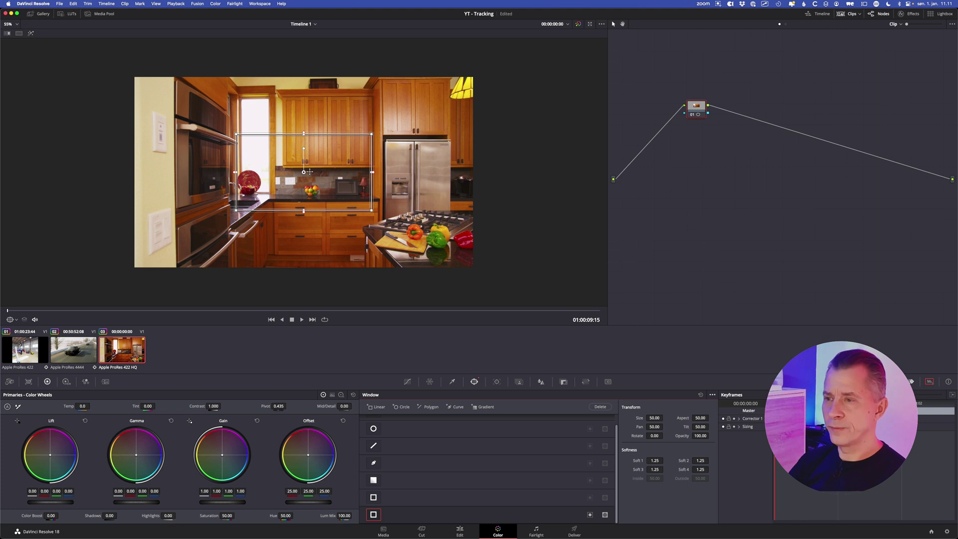
drag(309, 172, 439, 96)
drag(437, 136, 438, 289)
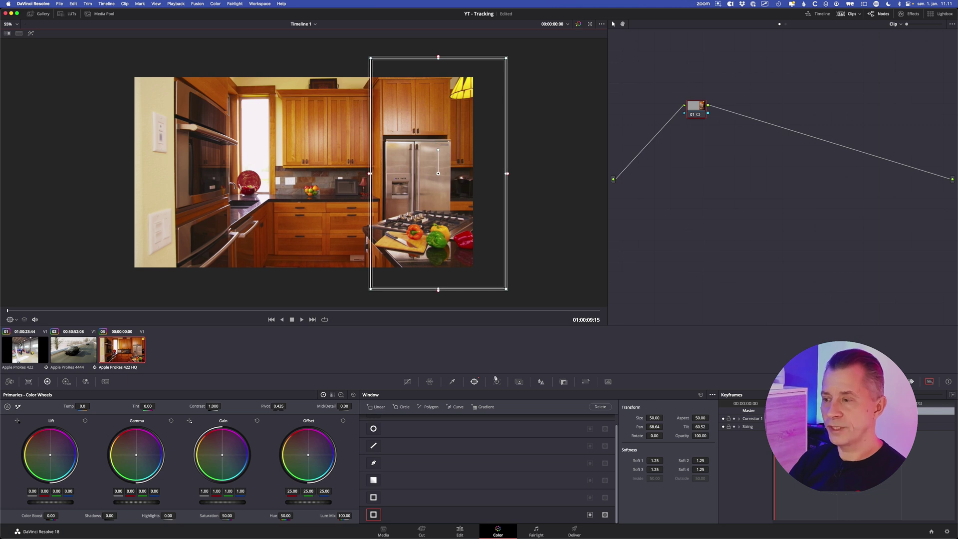
- Turn on Interactive Mode in the tracker for the refrigerator window
click(496, 381)
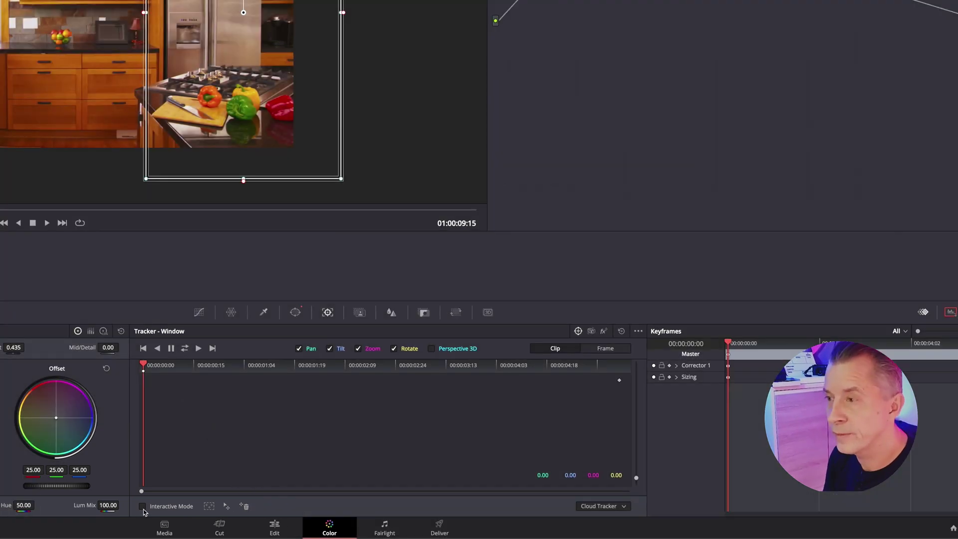
click(143, 507)
scroll(289, 145, up, 2)
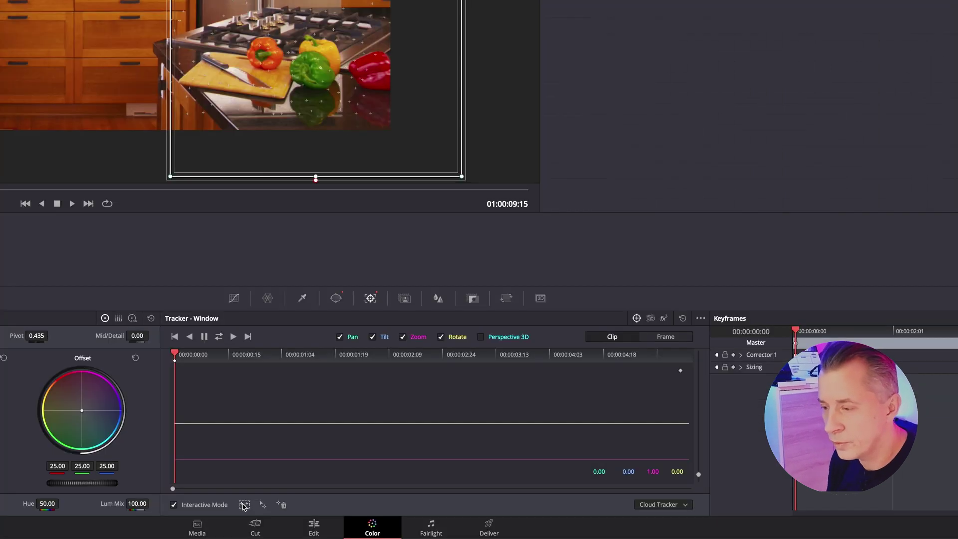
- Select the tracking points around the stove and peppers on the counter and delete them
drag(409, 147, 171, 0)
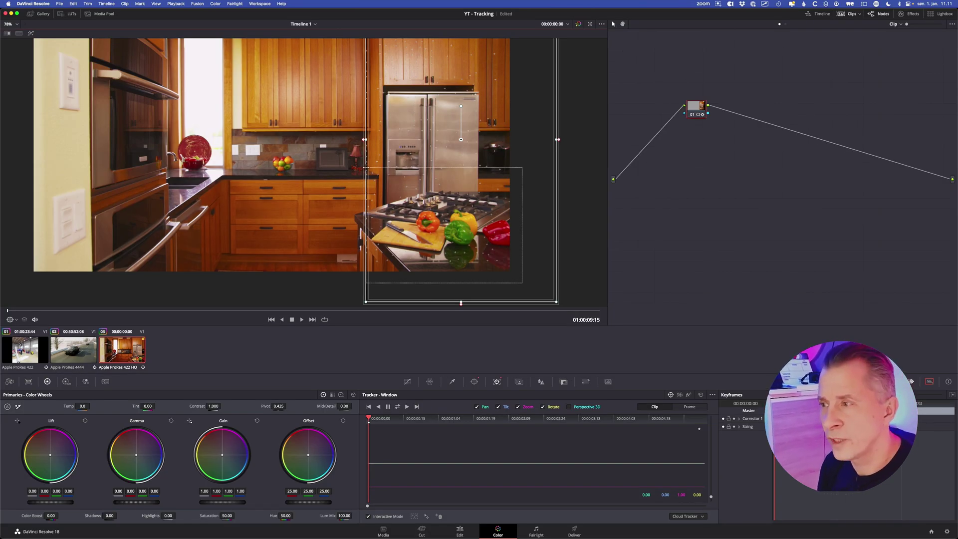
click(440, 517)
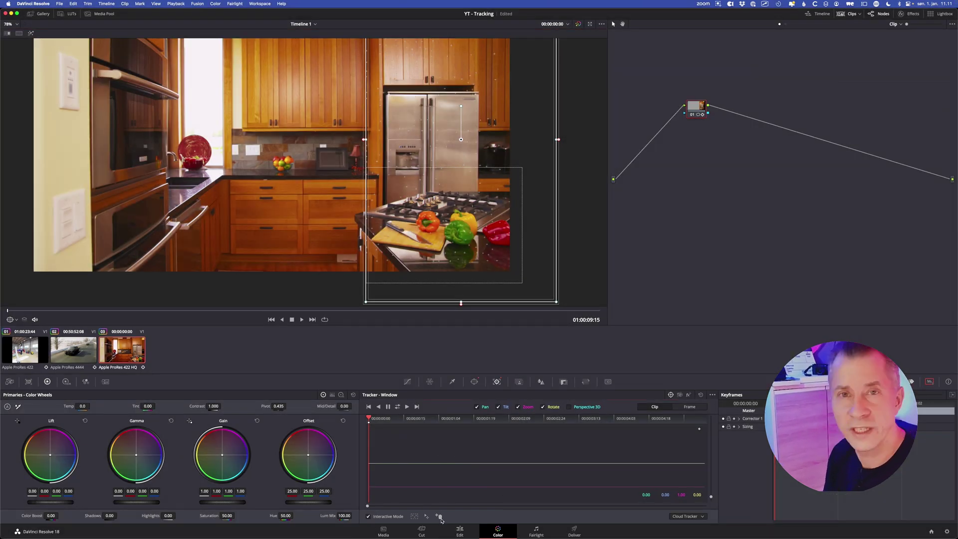
click(439, 517)
scroll(531, 227, down, 2)
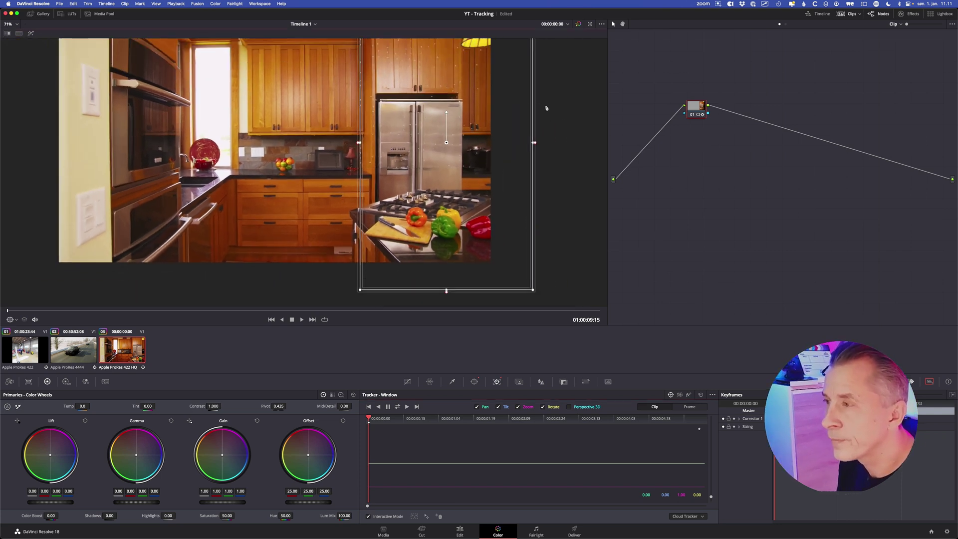
- Select the tracking points around the yellow hanging lamp beside the upper cabinets and delete them
drag(543, 107, 533, 262)
drag(454, 93, 506, 140)
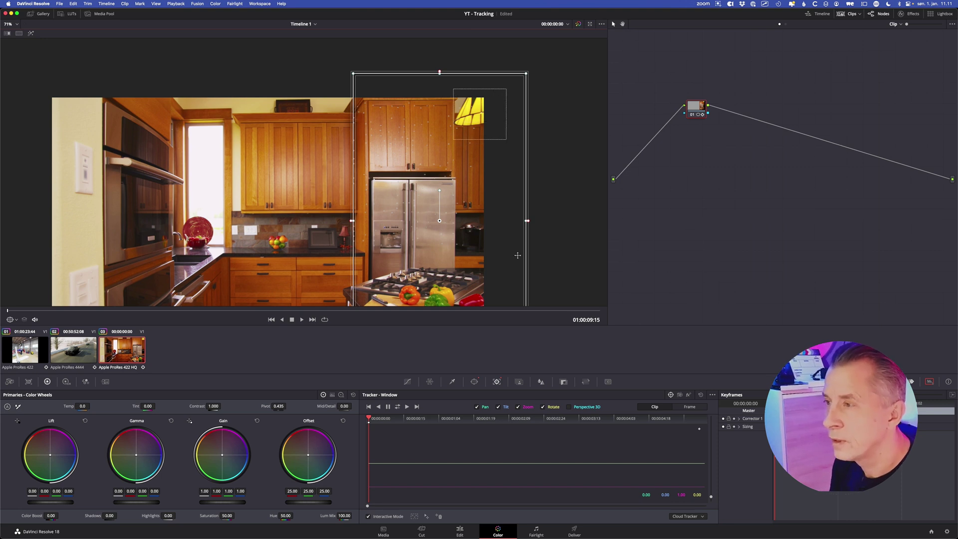
click(439, 516)
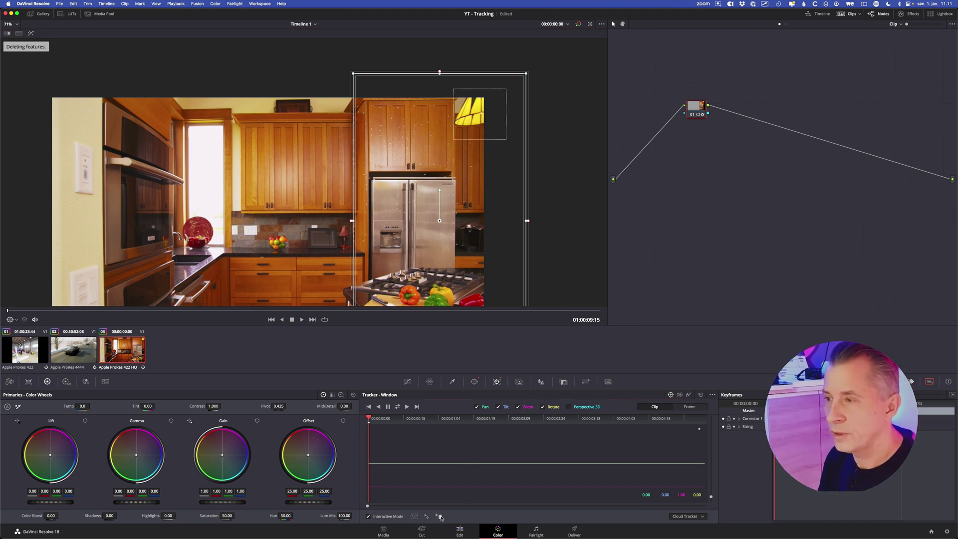
- Track the refrigerator window forward through the kitchen clip, and scrub back to the clip's start to review the track
scroll(454, 145, down, 4)
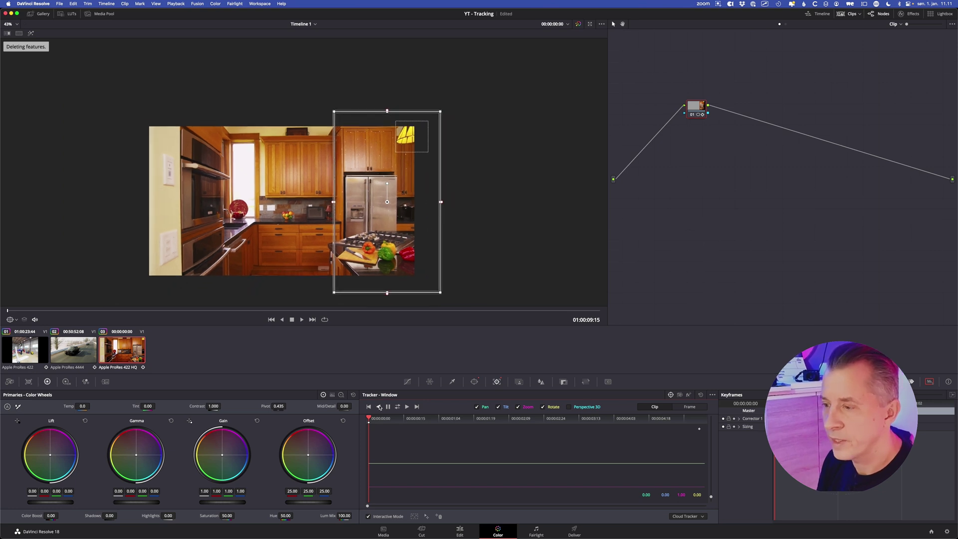
click(405, 408)
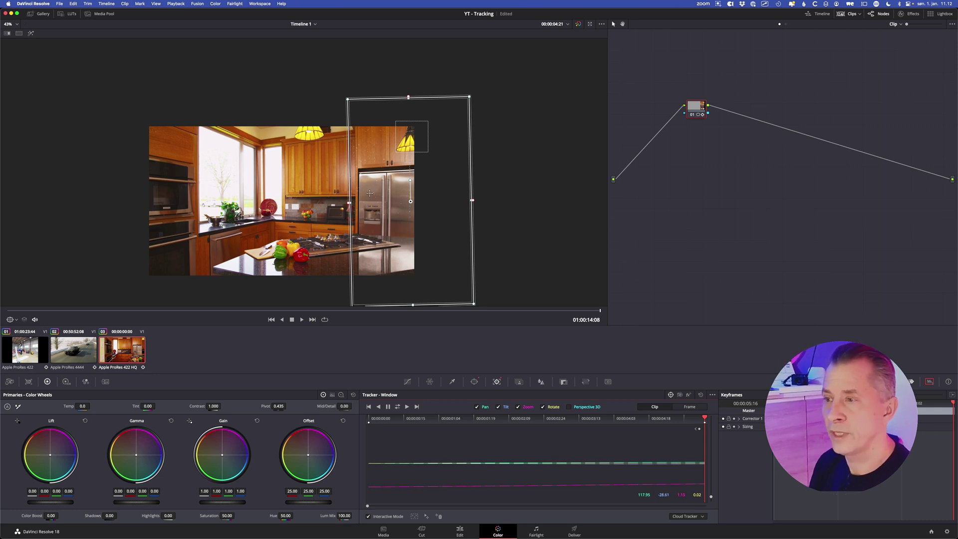
scroll(370, 193, down, 3)
drag(298, 313, 12, 311)
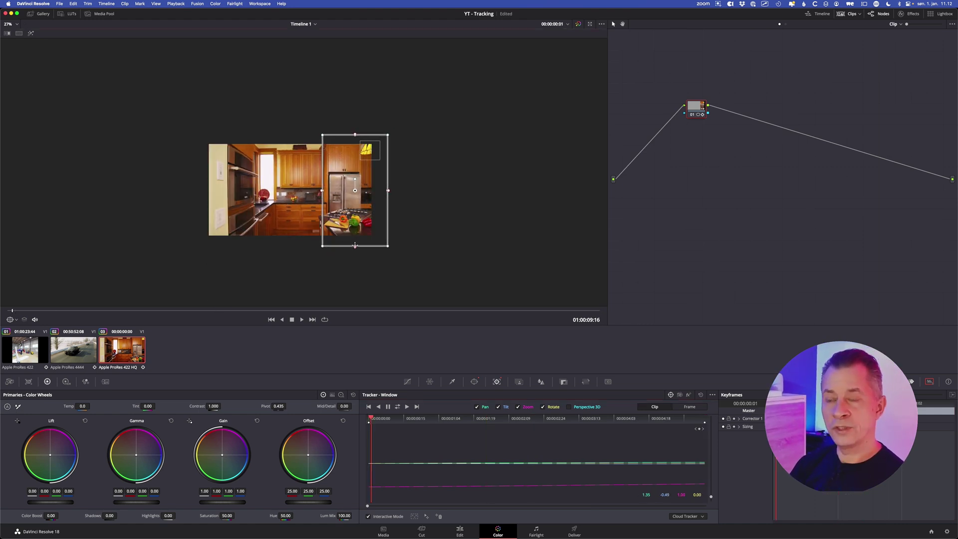
scroll(355, 246, up, 4)
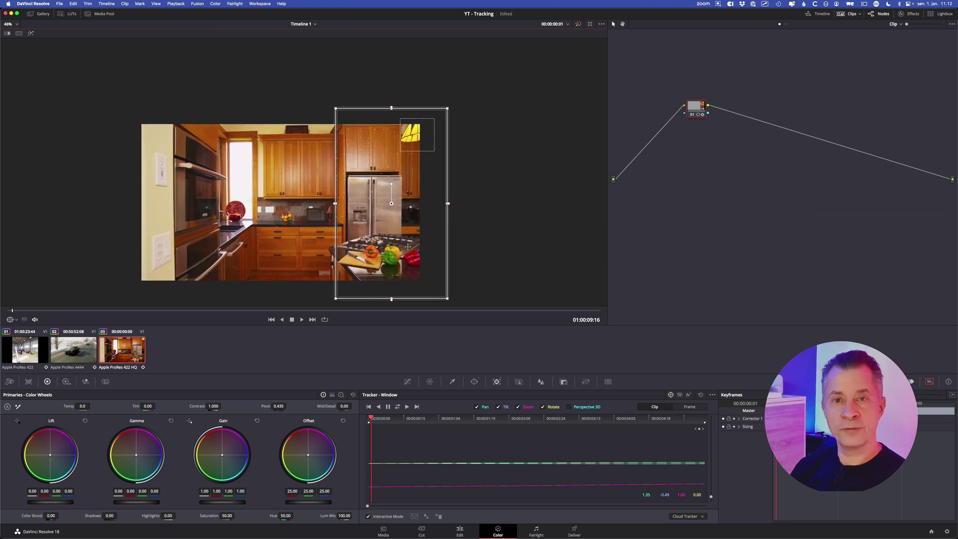